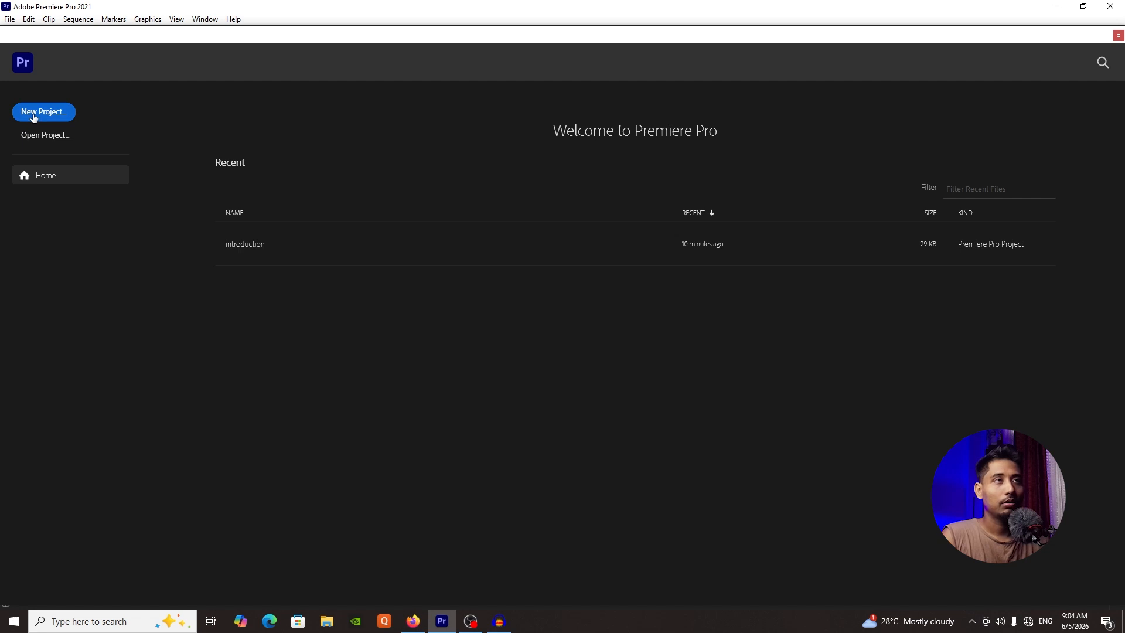
- Start a new project named "clas 3" and set its location to the Downloads folder
{"action": "left_click", "coordinate": [34, 113]}
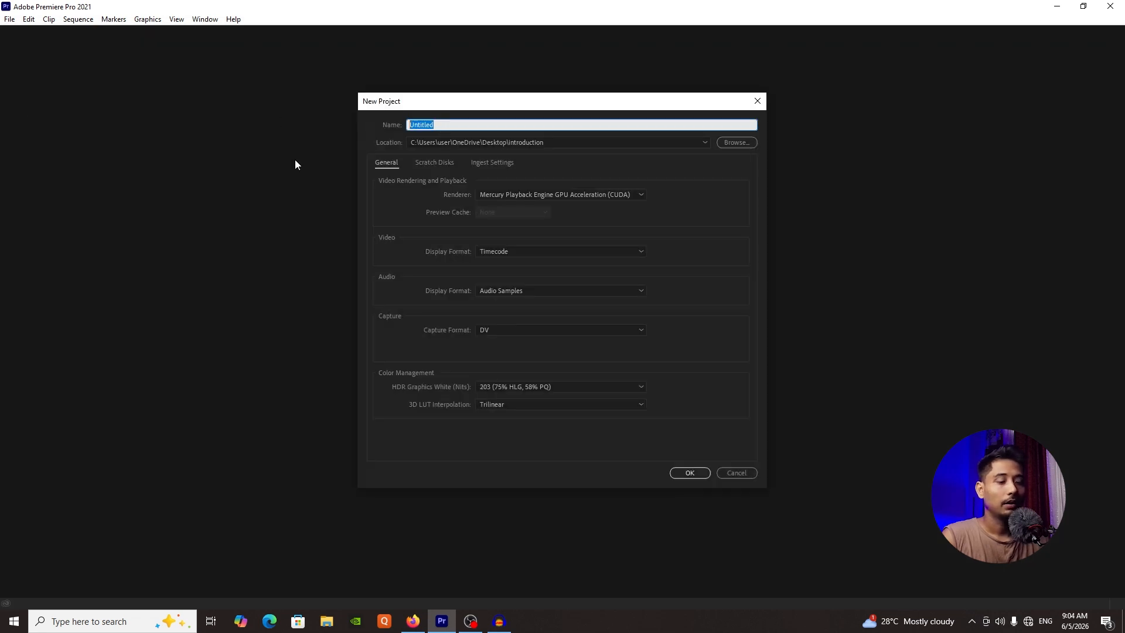
{"action": "type", "text": "clas 3"}
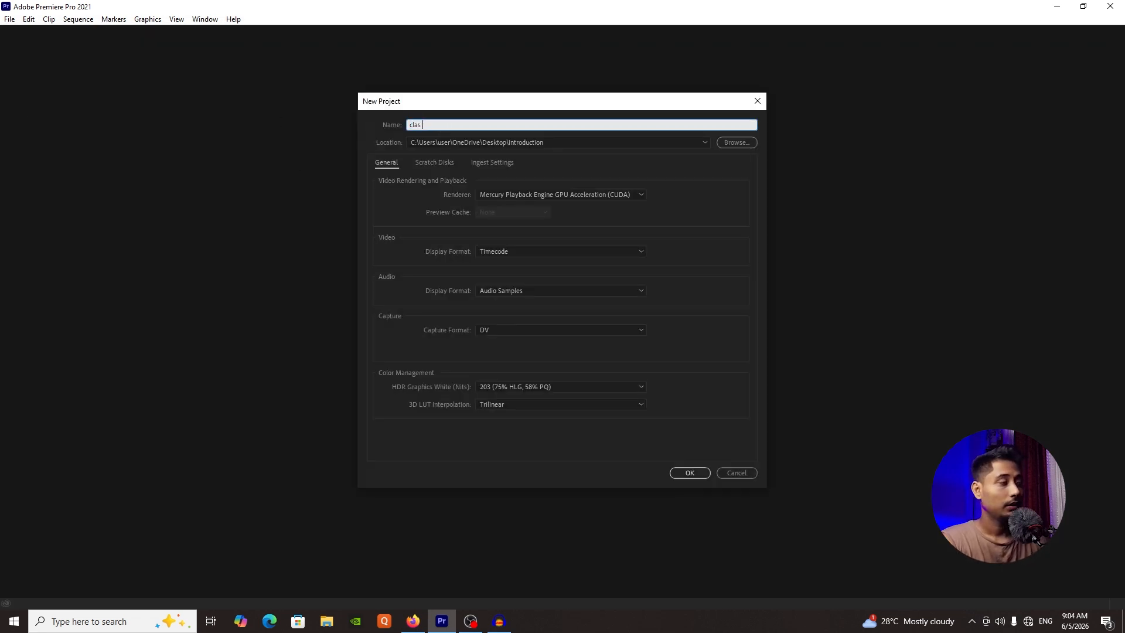
{"action": "left_click", "coordinate": [736, 143]}
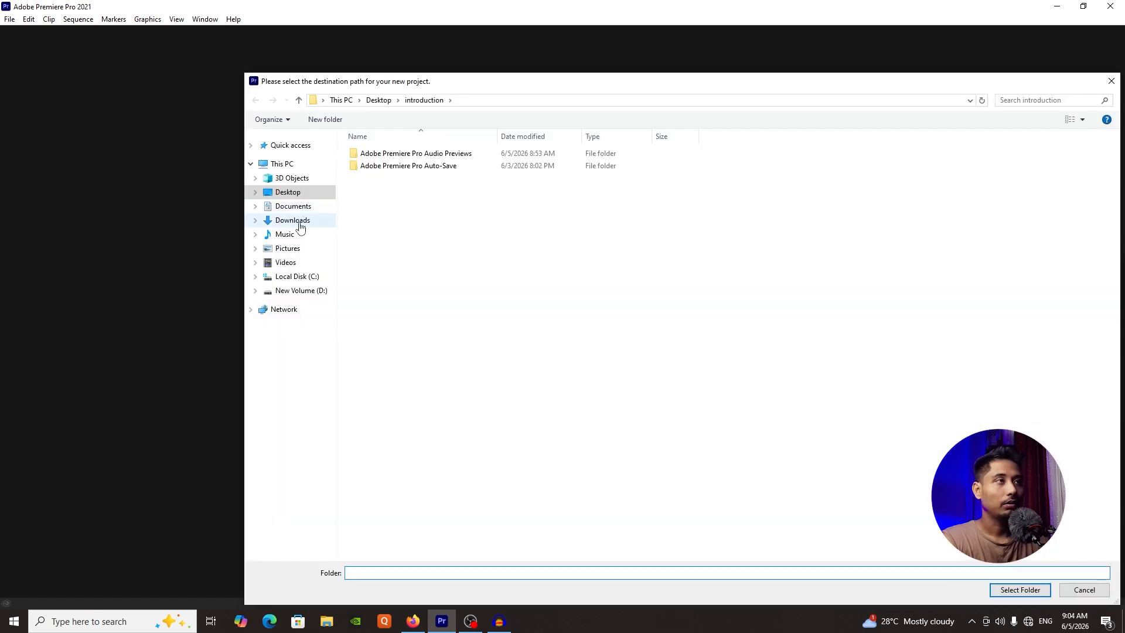
{"action": "left_click", "coordinate": [296, 221]}
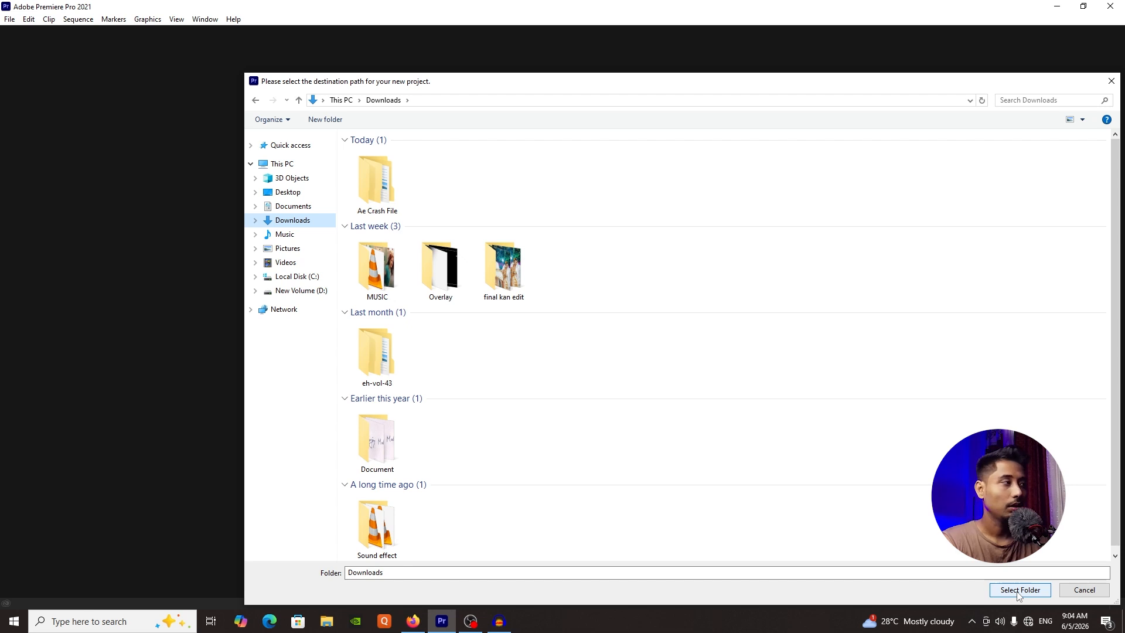
{"action": "left_click", "coordinate": [1020, 590]}
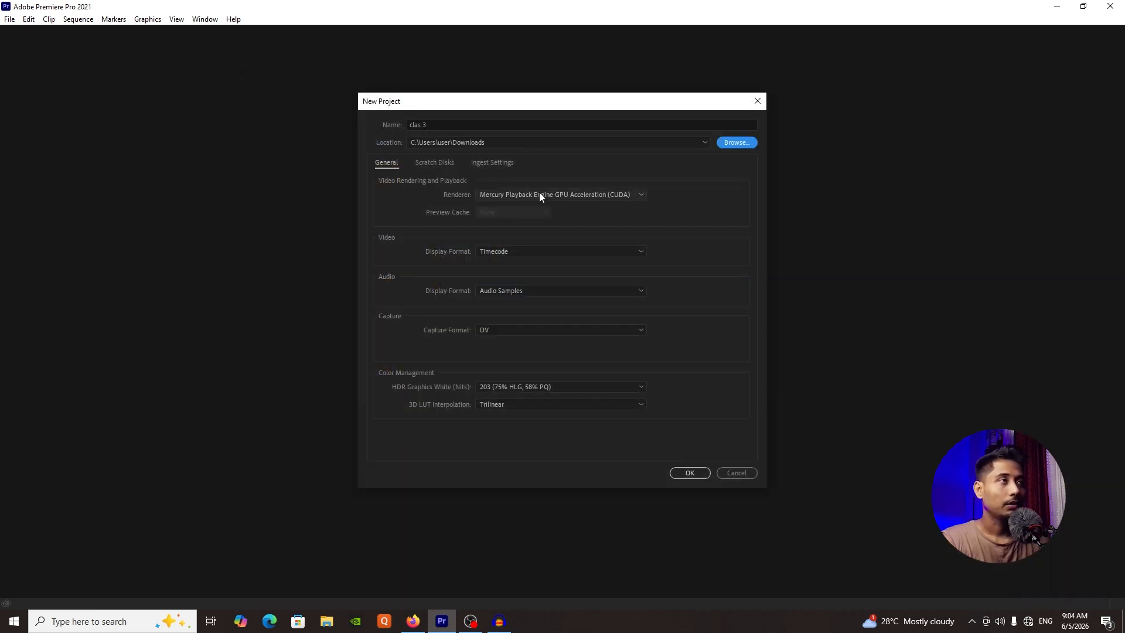
- Keep Mercury Playback Engine GPU Acceleration (CUDA) as the renderer, create the project, and widen the Project panel
{"action": "left_click", "coordinate": [571, 196]}
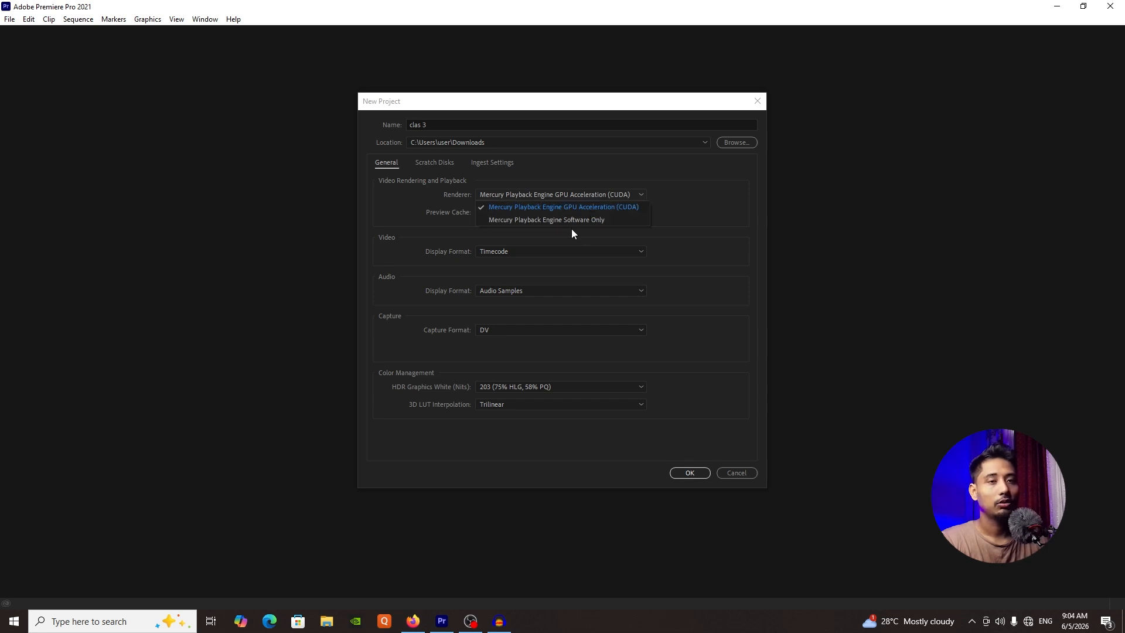
{"action": "left_click", "coordinate": [705, 249]}
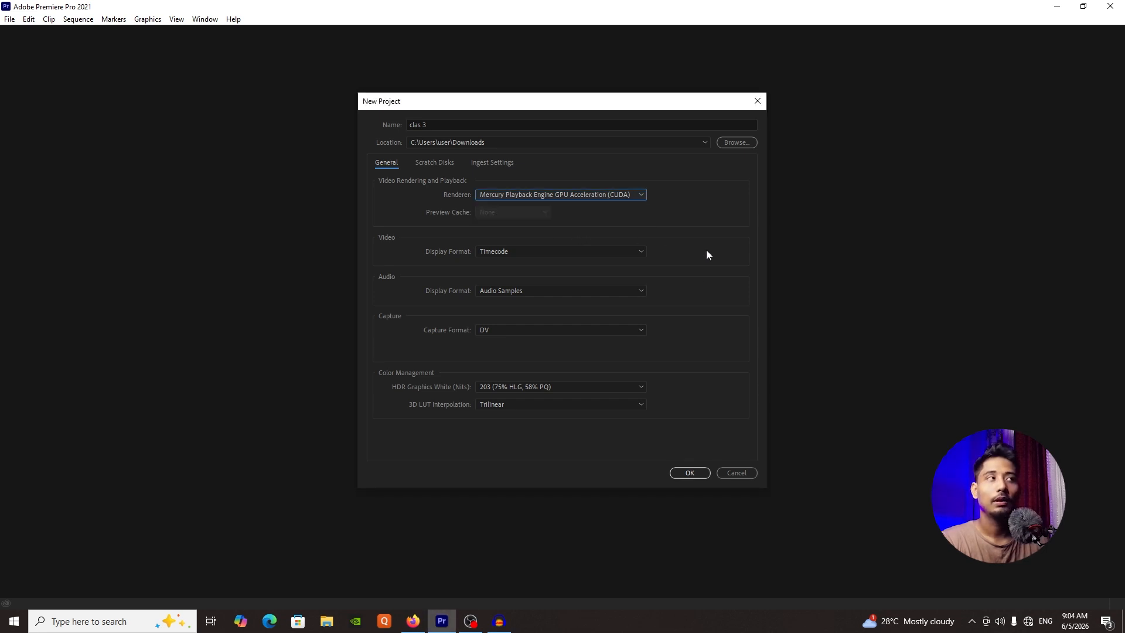
{"action": "left_click", "coordinate": [702, 474]}
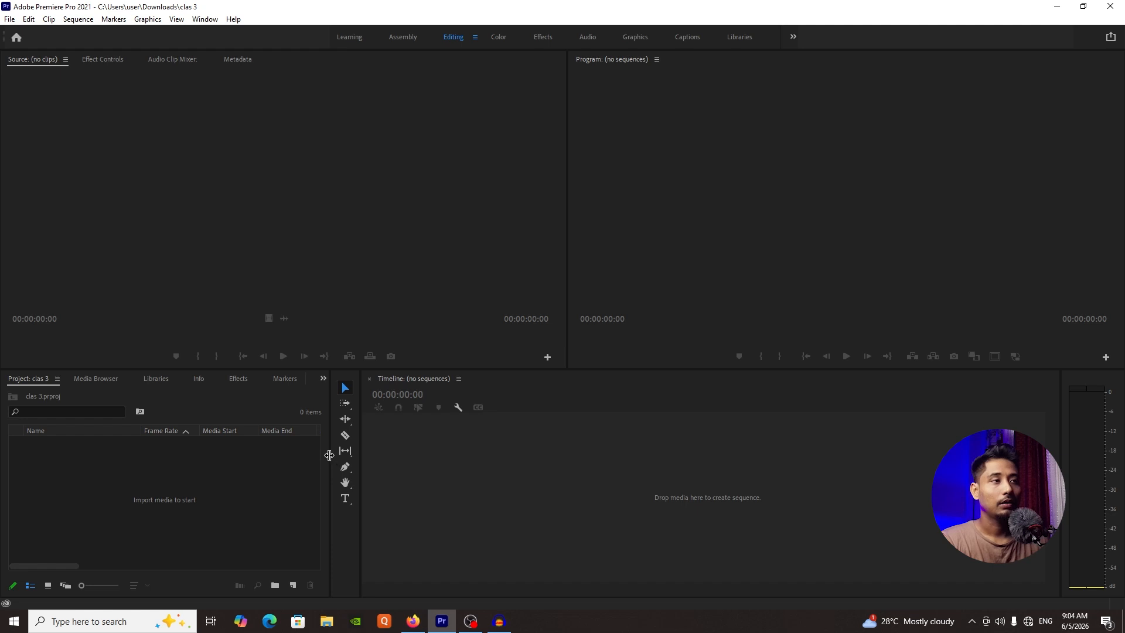
{"action": "left_click_drag", "start_coordinate": [330, 456], "coordinate": [461, 460]}
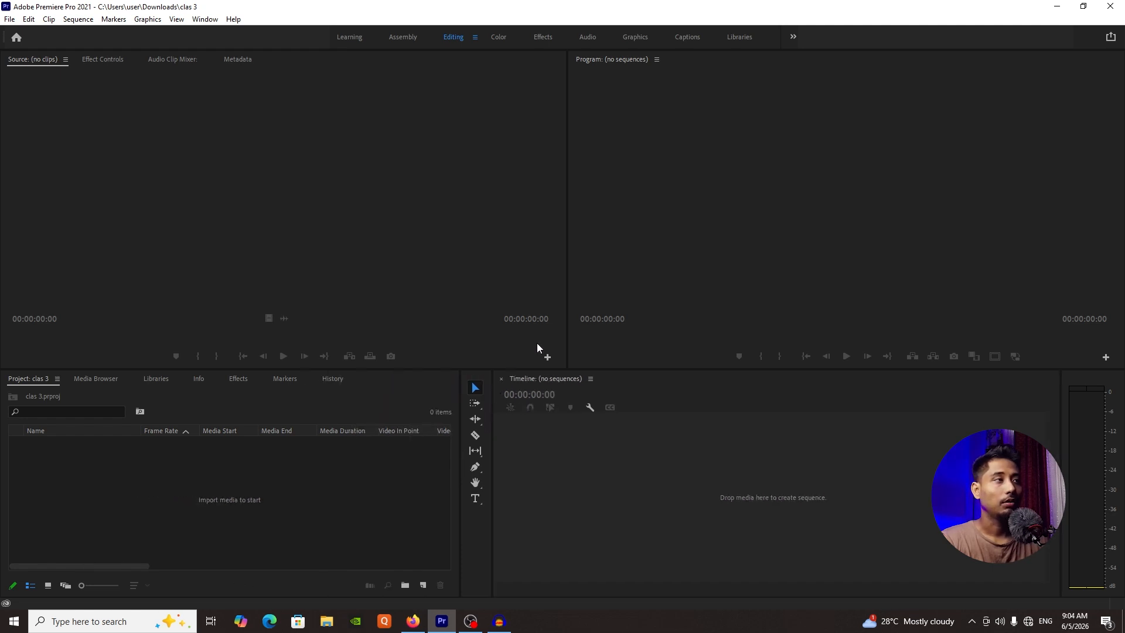
- Minimize Premiere Pro and open the Downloads folder in File Explorer
{"action": "left_click", "coordinate": [1057, 6]}
{"action": "double_click", "coordinate": [1, 73]}
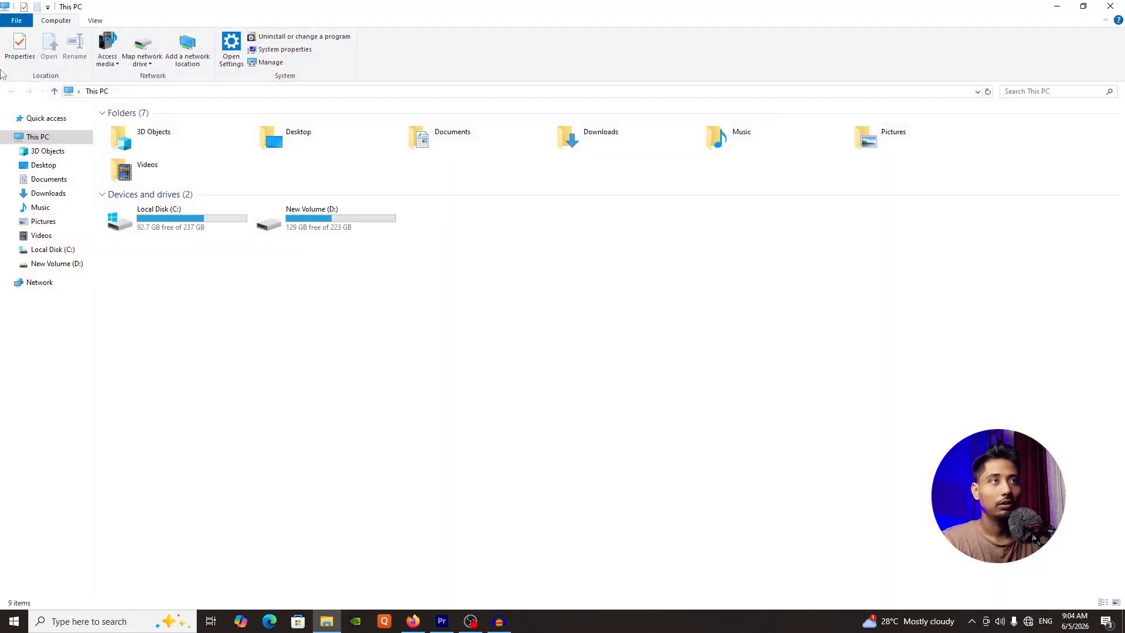
{"action": "left_click", "coordinate": [48, 193]}
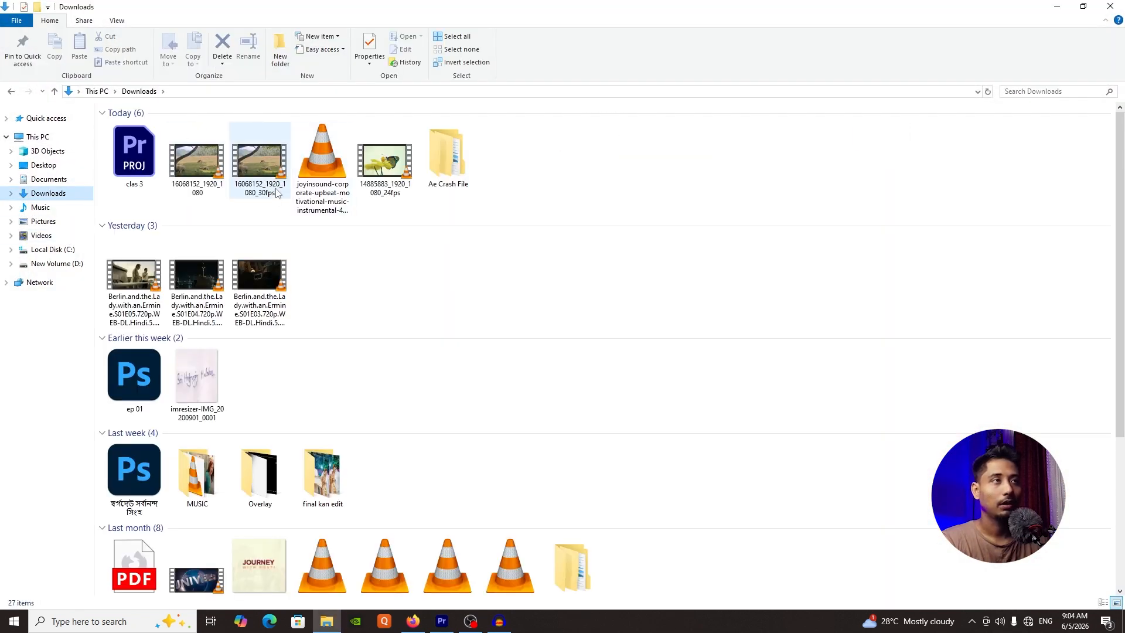
- Try to delete the video 16068152_1920_1080_30fps from the Downloads folder
{"action": "left_click", "coordinate": [281, 185]}
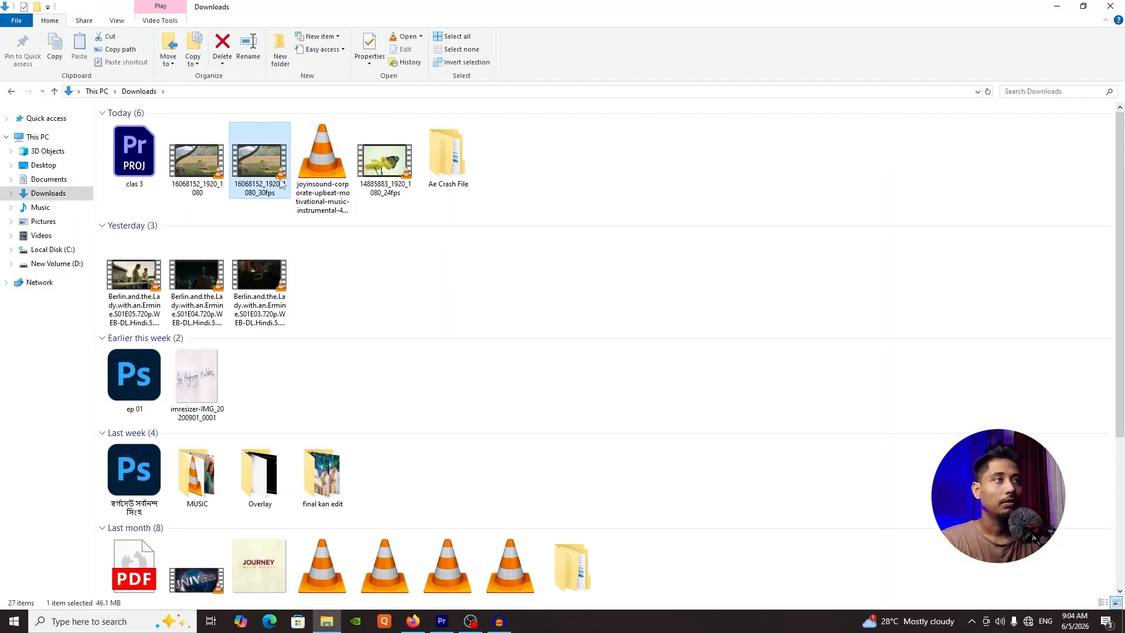
{"action": "key", "text": "Delete"}
{"action": "left_click", "coordinate": [367, 246]}
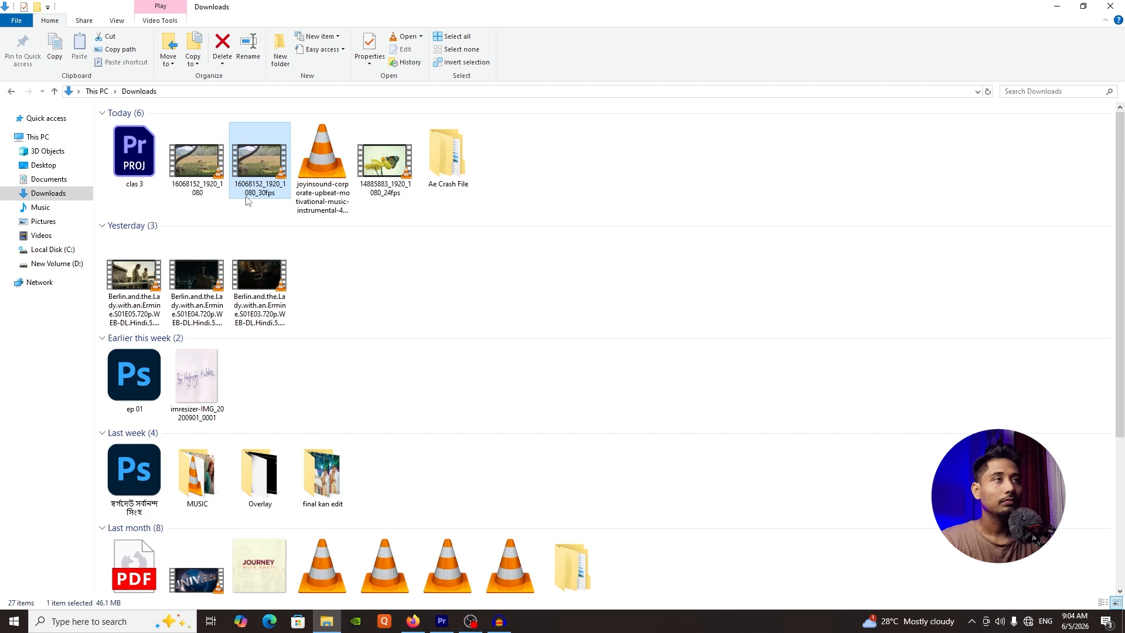
{"action": "left_click", "coordinate": [214, 182]}
{"action": "left_click", "coordinate": [322, 158], "text": "ctrl"}
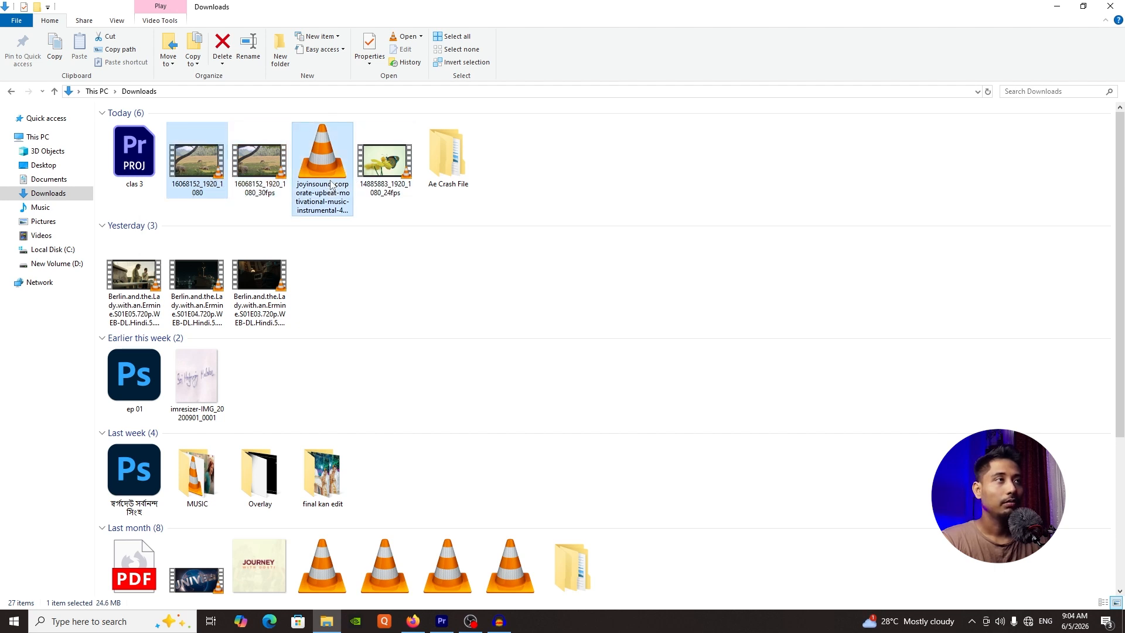
{"action": "left_click", "coordinate": [385, 161], "text": "ctrl"}
{"action": "left_click", "coordinate": [256, 163]}
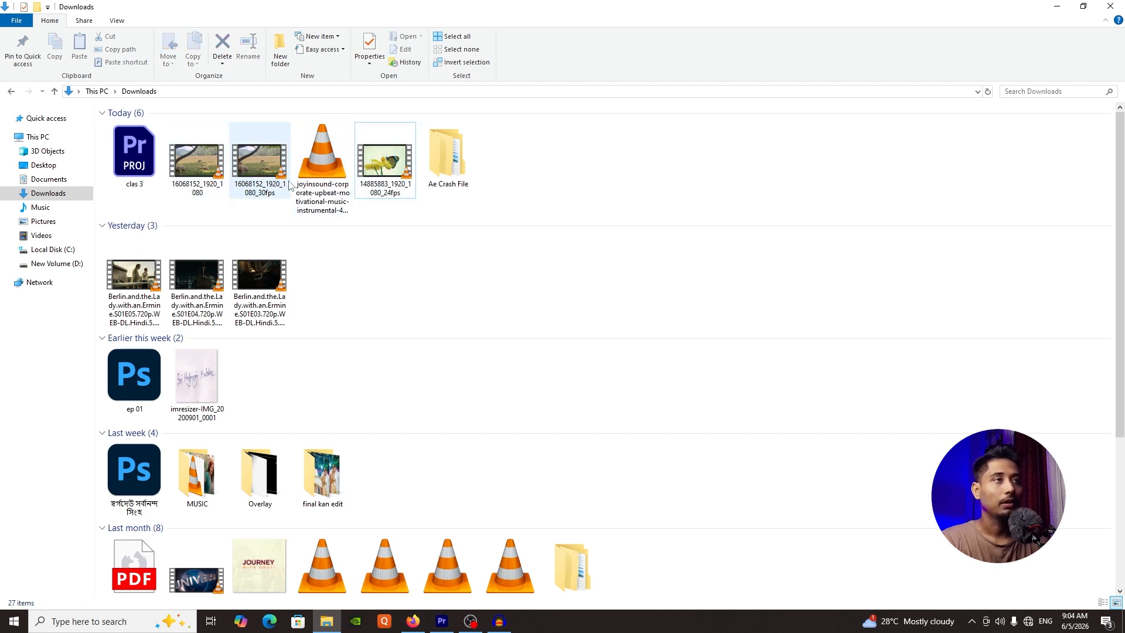
{"action": "key", "text": "Delete"}
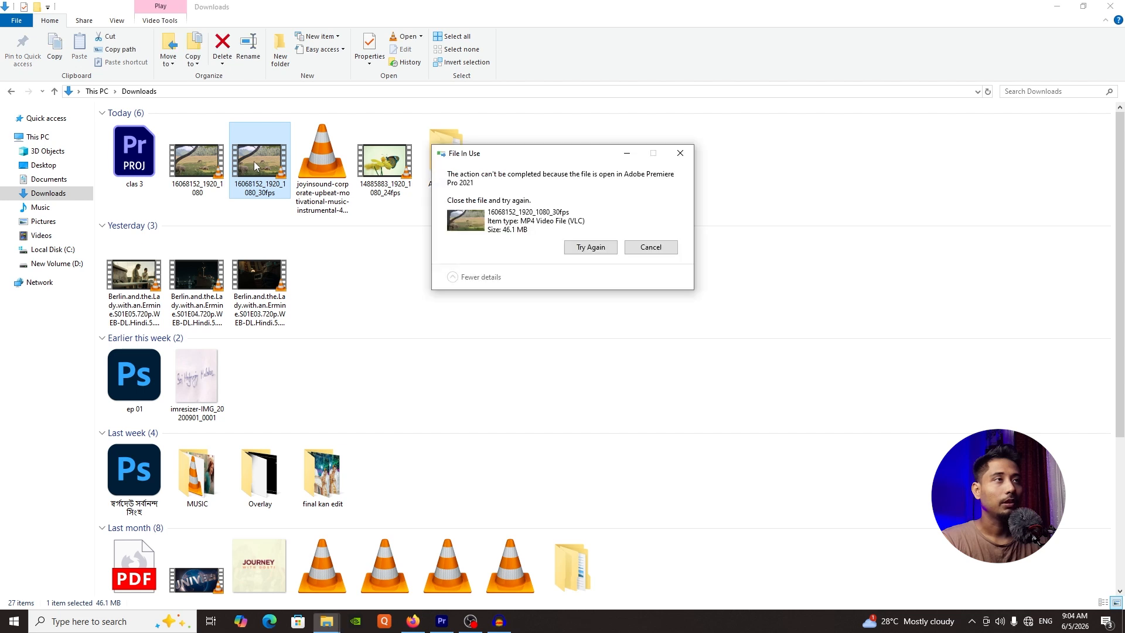
{"action": "left_click", "coordinate": [593, 248]}
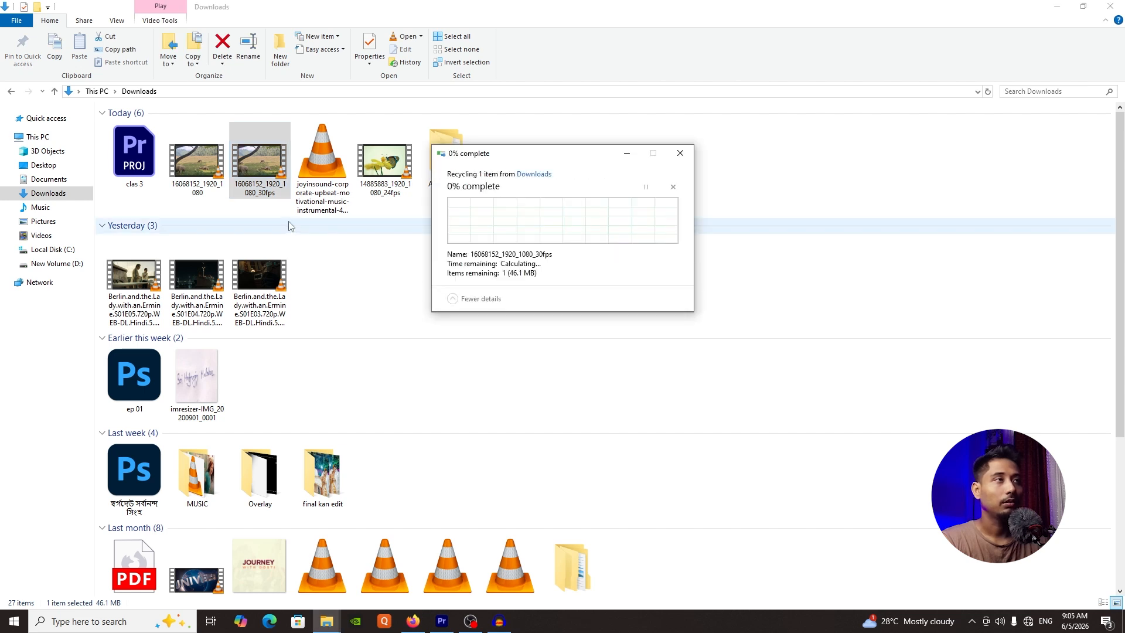
{"action": "left_click", "coordinate": [678, 153]}
{"action": "left_click", "coordinate": [420, 209]}
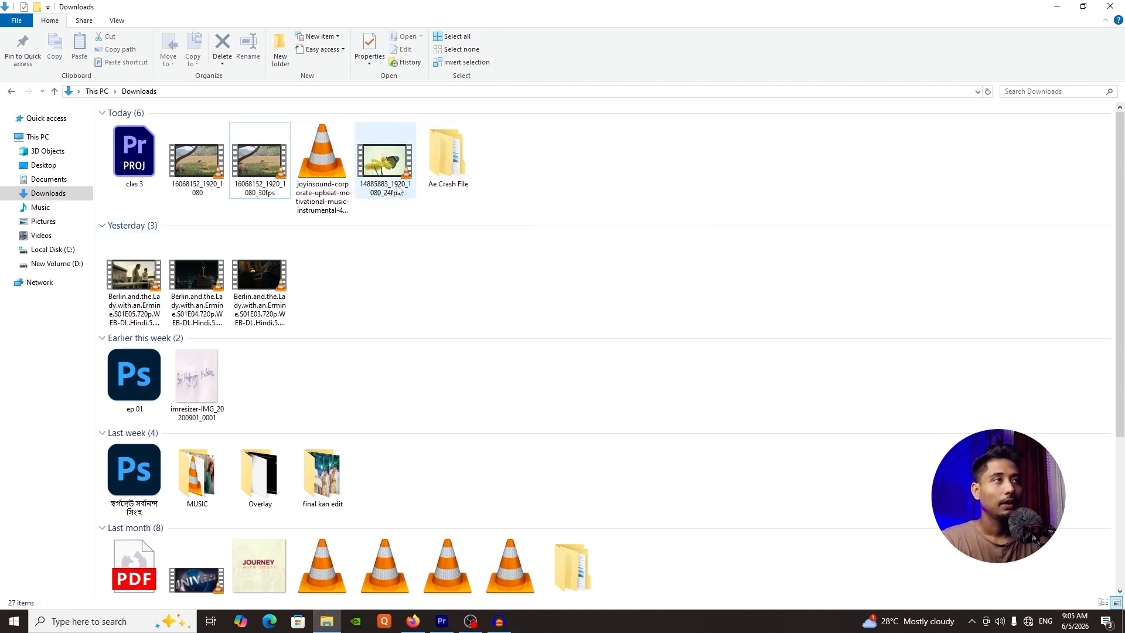
- Examine the frame size and frame rate in the file properties of the video 14885883_1920_1080_24fps
{"action": "left_click", "coordinate": [385, 171]}
{"action": "left_click", "coordinate": [326, 172]}
{"action": "left_click", "coordinate": [387, 177]}
{"action": "right_click", "coordinate": [387, 179]}
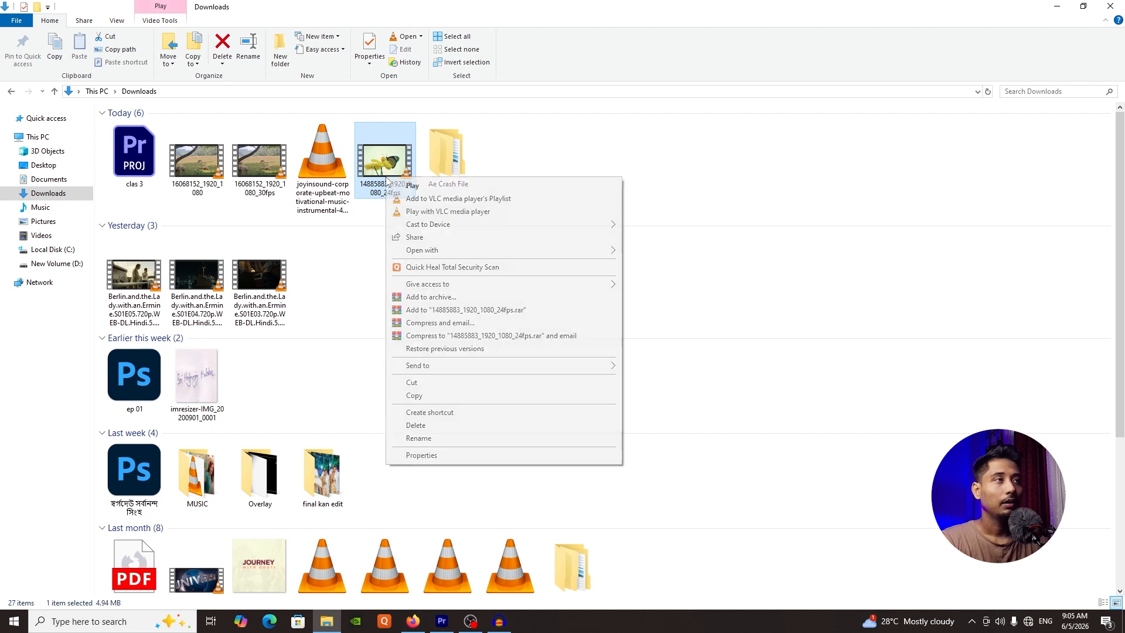
{"action": "left_click", "coordinate": [413, 454]}
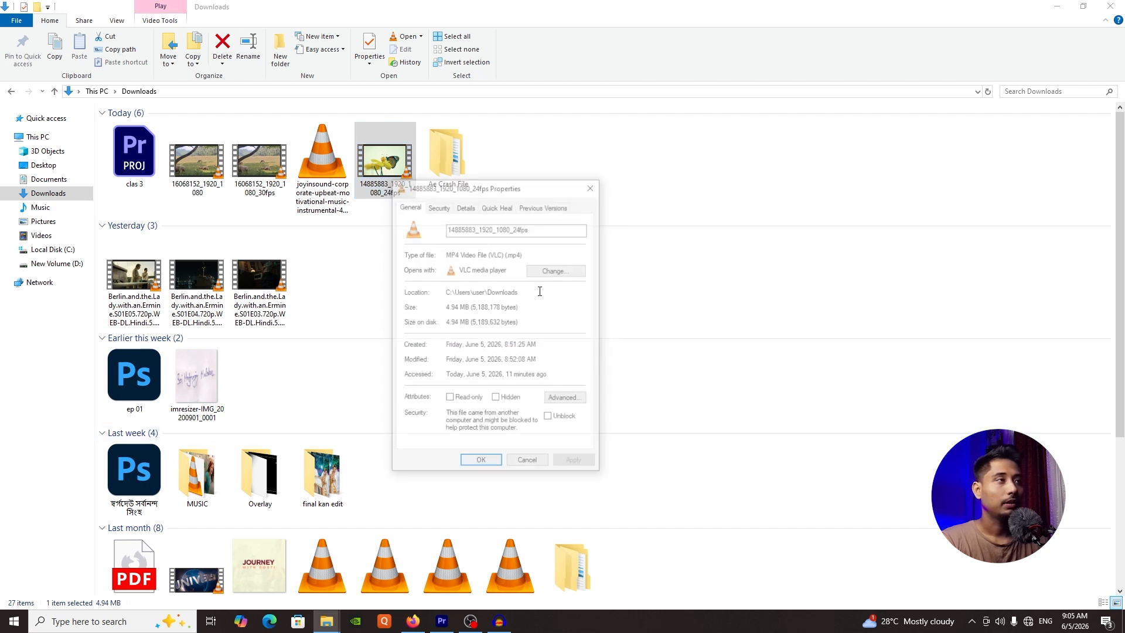
{"action": "left_click", "coordinate": [466, 205]}
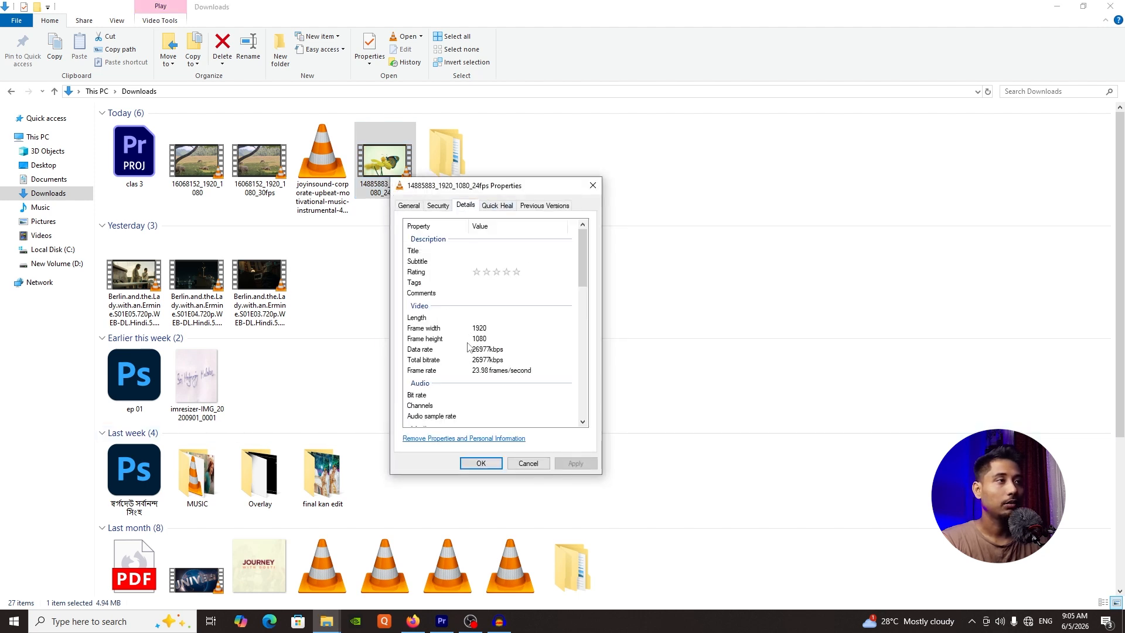
{"action": "scroll", "coordinate": [468, 346], "scroll_direction": "down", "scroll_amount": 1}
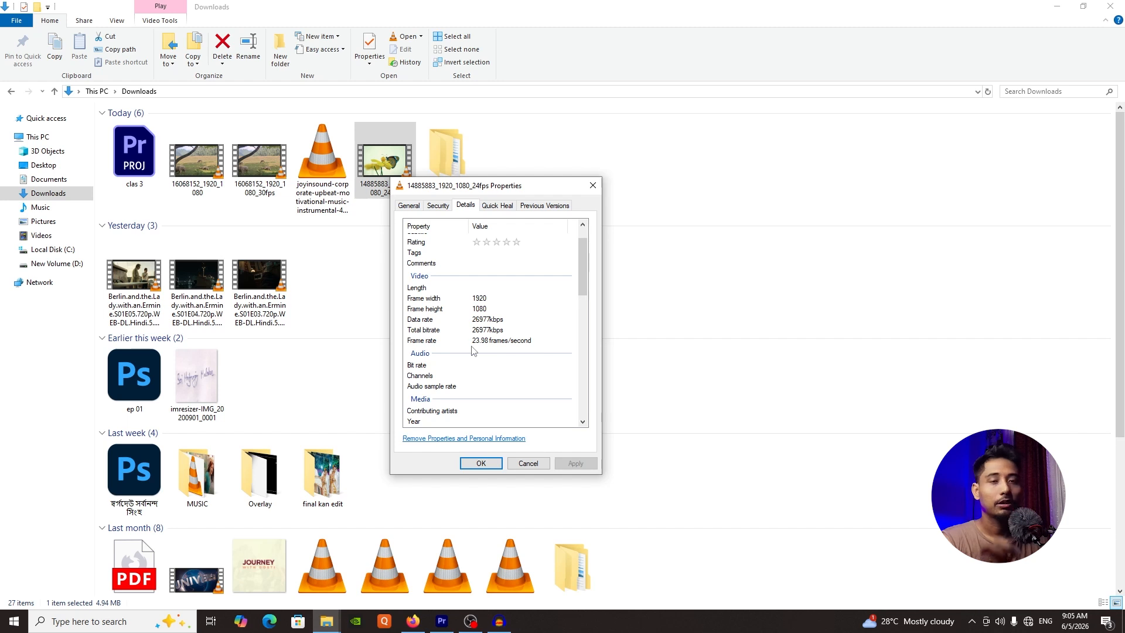
{"action": "left_click", "coordinate": [594, 186]}
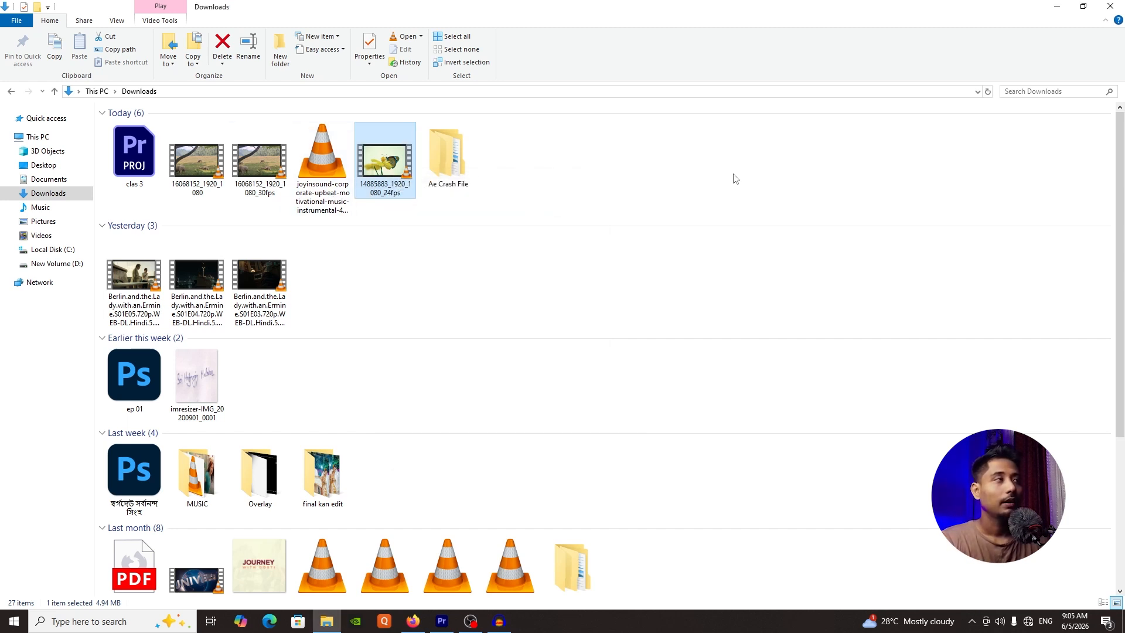
- Return to Premiere Pro and import the videos 16068152_1920_1080 and 14885883_1920_1080_24fps and the joyinsound corporate upbeat motivational music file
{"action": "left_click", "coordinate": [1110, 6]}
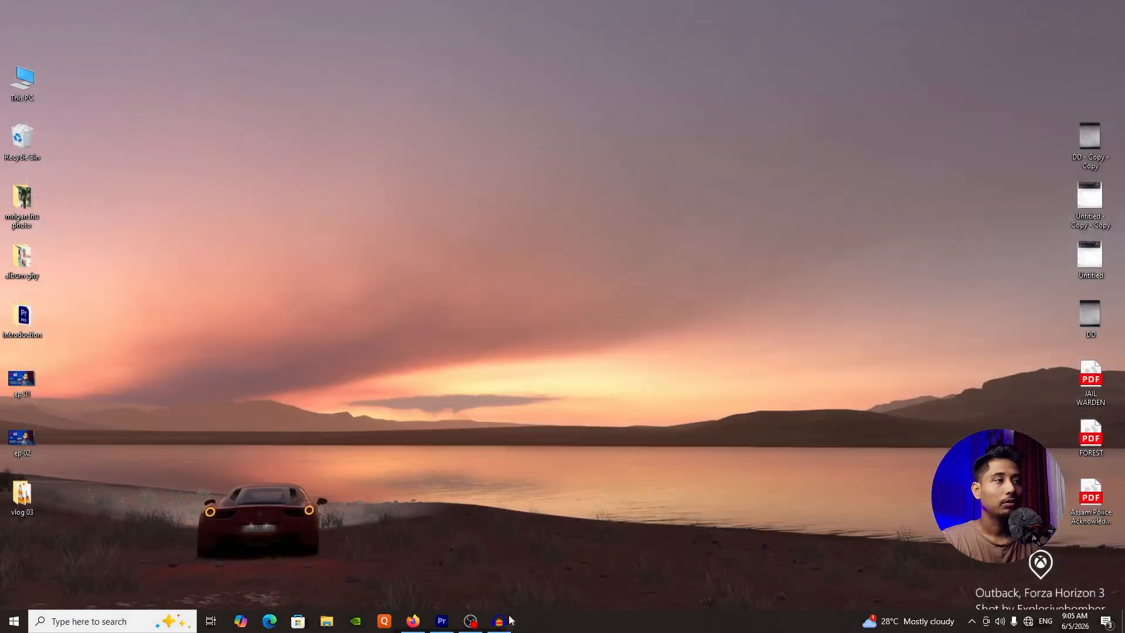
{"action": "left_click", "coordinate": [442, 621]}
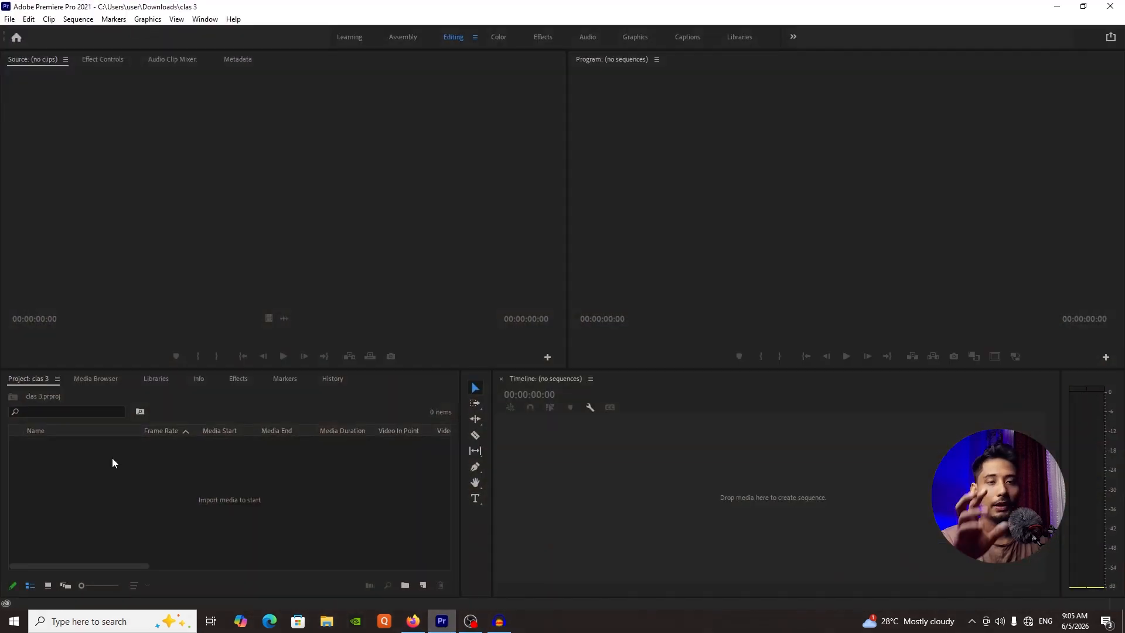
{"action": "double_click", "coordinate": [142, 506]}
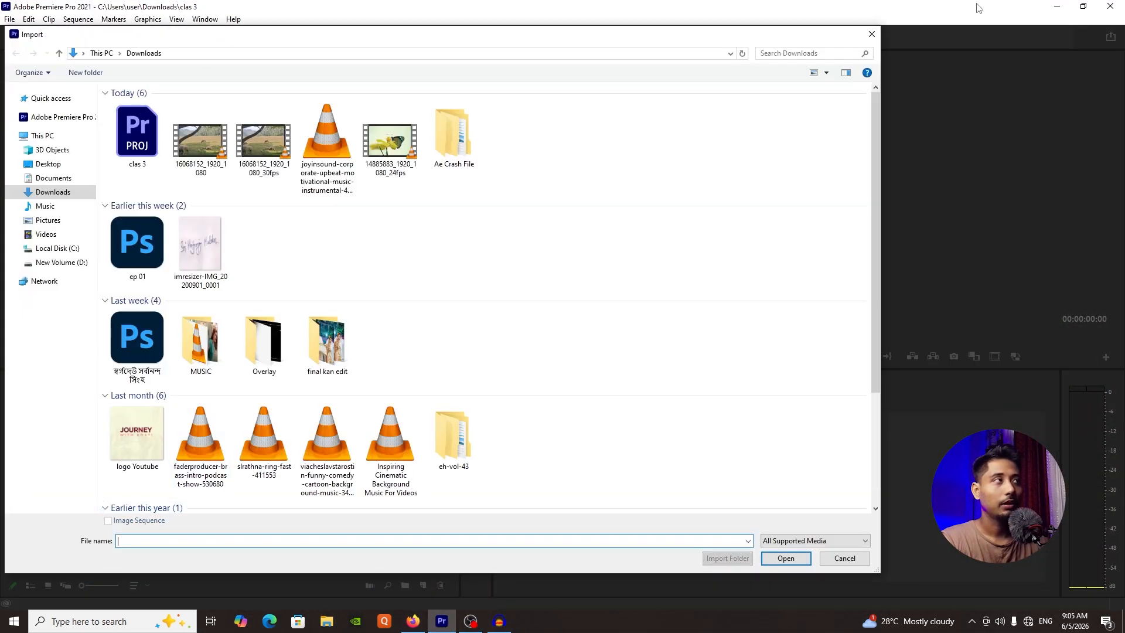
{"action": "left_click", "coordinate": [871, 34]}
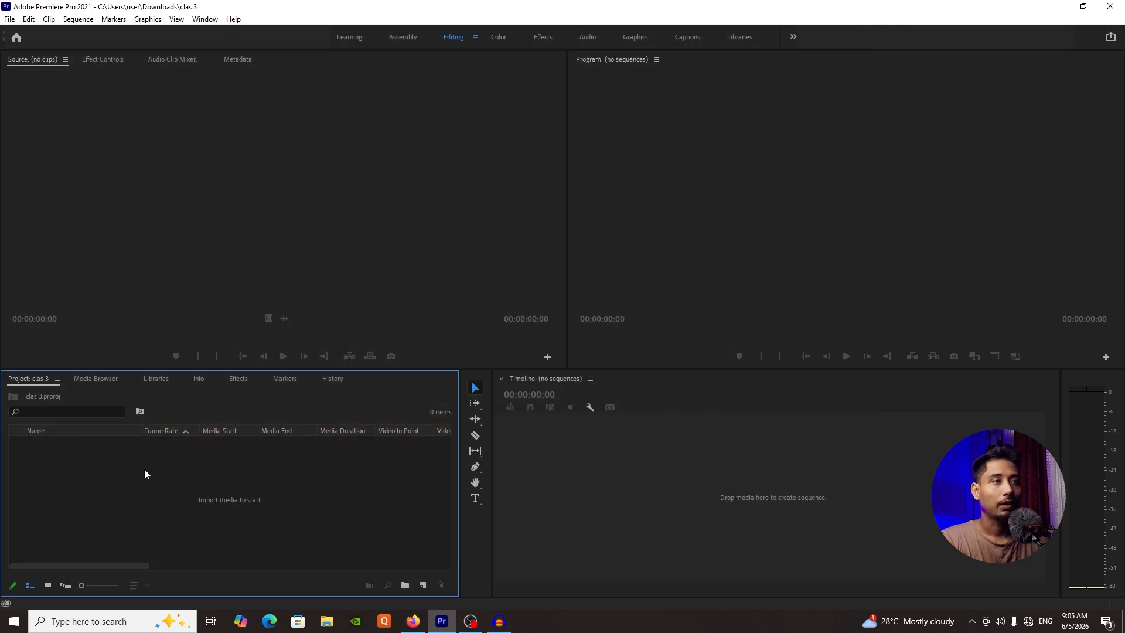
{"action": "right_click", "coordinate": [144, 469]}
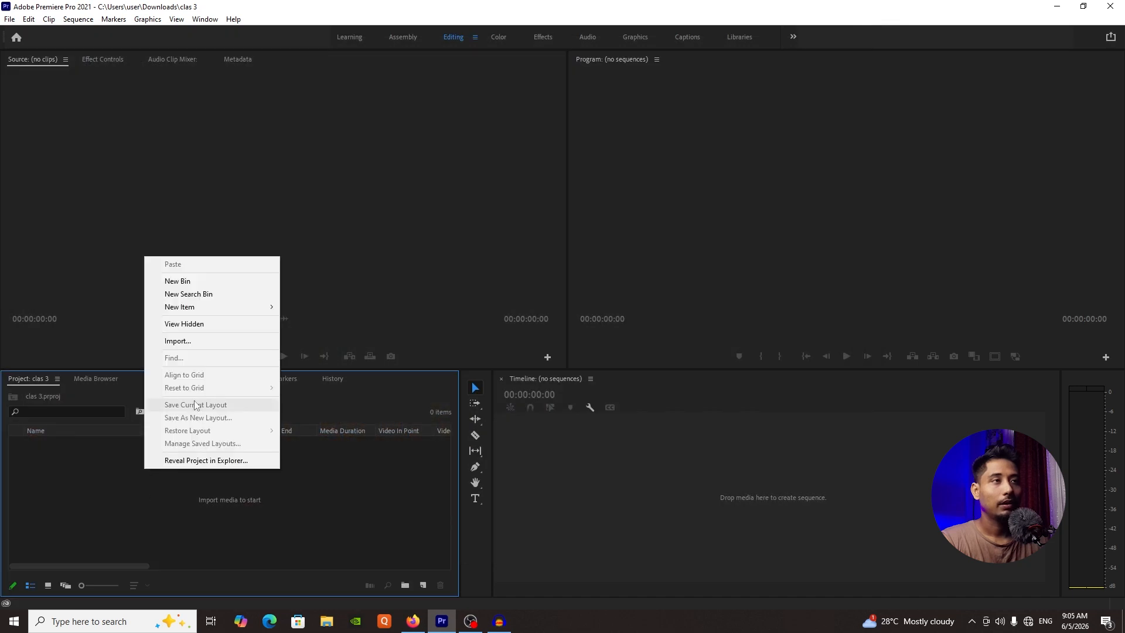
{"action": "left_click", "coordinate": [241, 336]}
{"action": "left_click", "coordinate": [200, 140]}
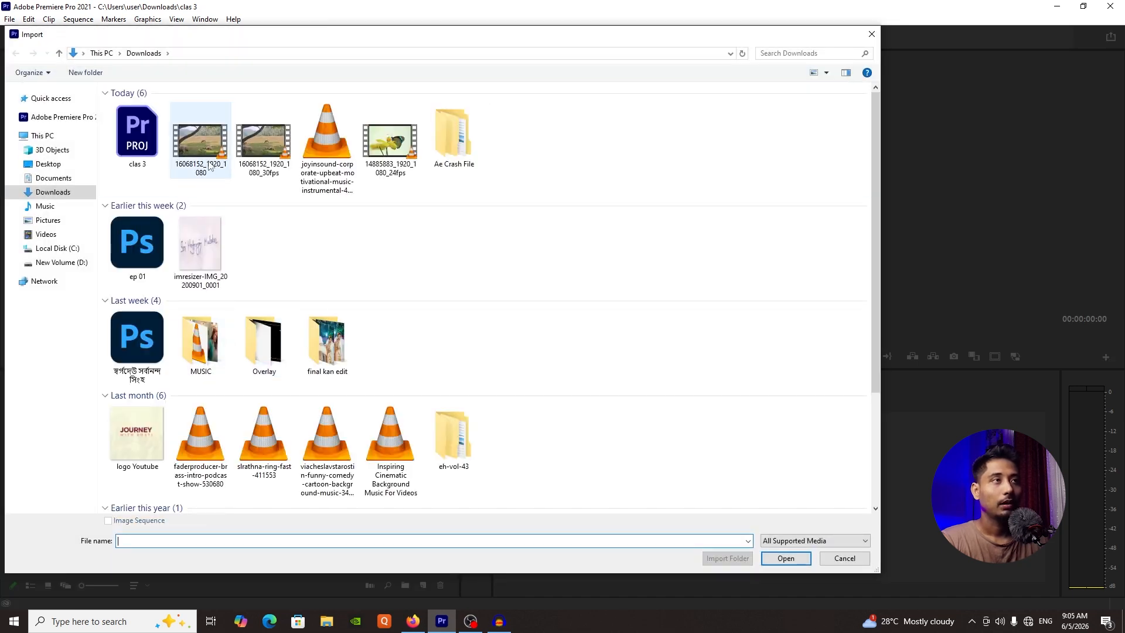
{"action": "left_click", "coordinate": [328, 146], "text": "ctrl"}
{"action": "left_click", "coordinate": [394, 169], "text": "ctrl"}
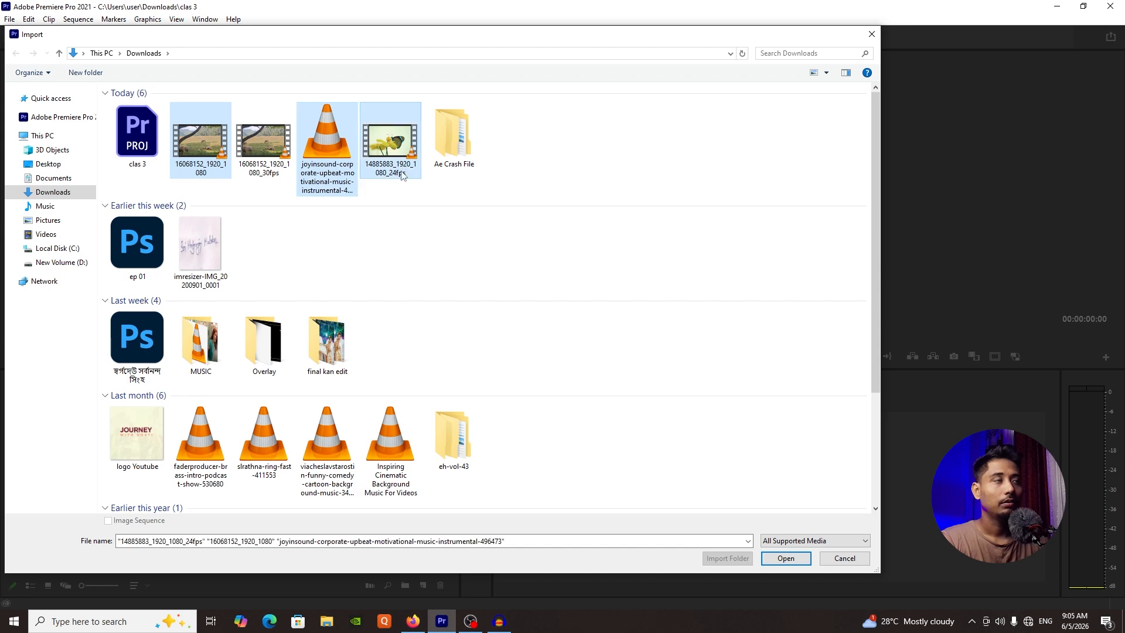
{"action": "left_click", "coordinate": [780, 560]}
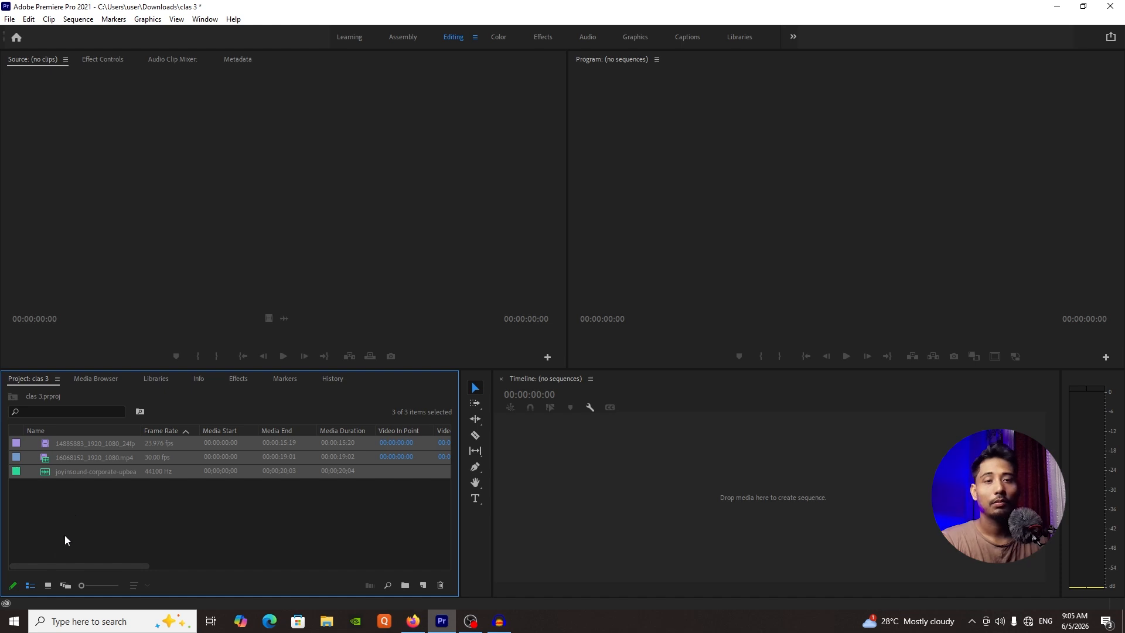
- Show the imported project items as thumbnails and clear the selection
{"action": "left_click", "coordinate": [49, 586]}
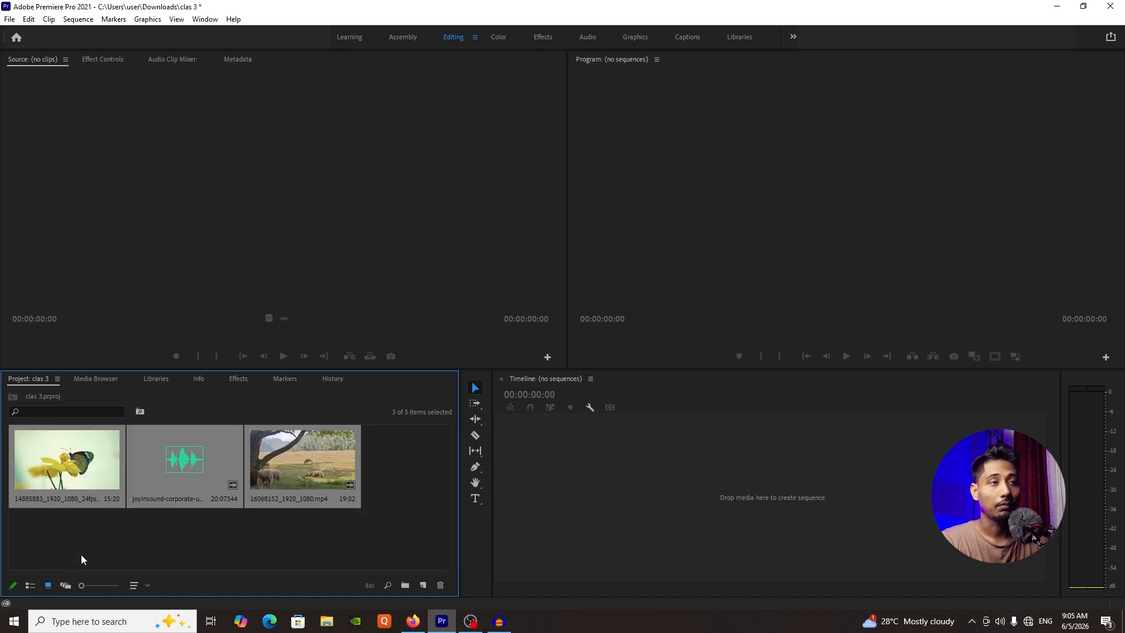
{"action": "left_click", "coordinate": [97, 541]}
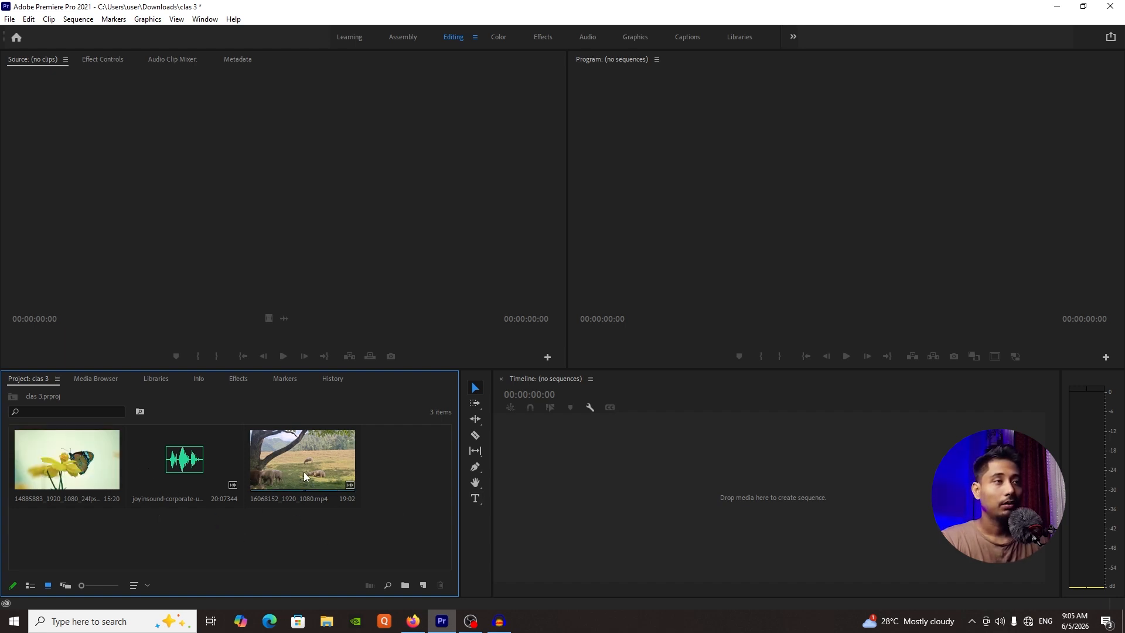
- Create a sequence from the clip 16068152_1920_1080.mp4 in the empty timeline, and undo the clip's placement
{"action": "left_click", "coordinate": [330, 487]}
{"action": "left_click_drag", "start_coordinate": [625, 477], "coordinate": [621, 477]}
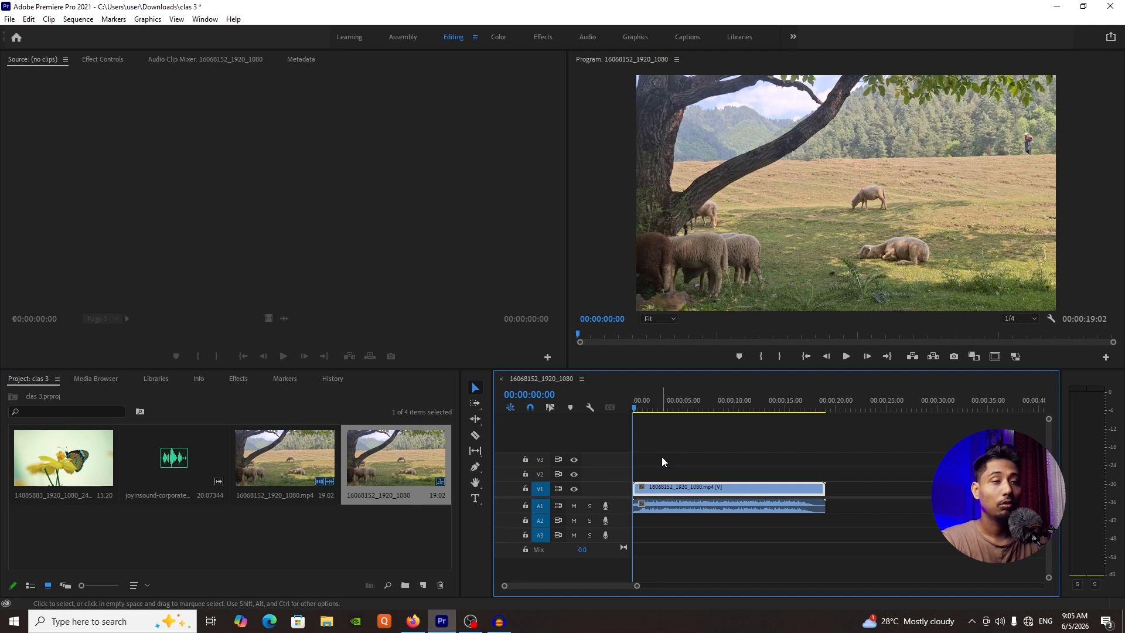
{"action": "key", "text": "ctrl+z"}
{"action": "left_click", "coordinate": [394, 533]}
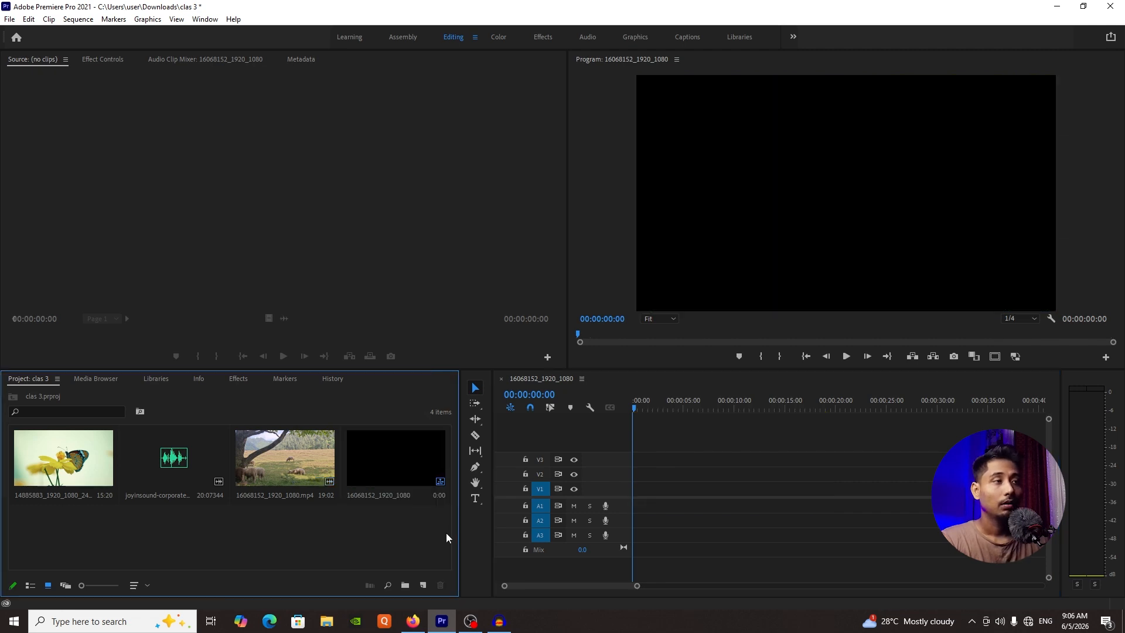
- Delete the sequence 16068152_1920_1080 from the project and open the clip 16068152_1920_1080.mp4 in the Source Monitor
{"action": "left_click", "coordinate": [402, 480]}
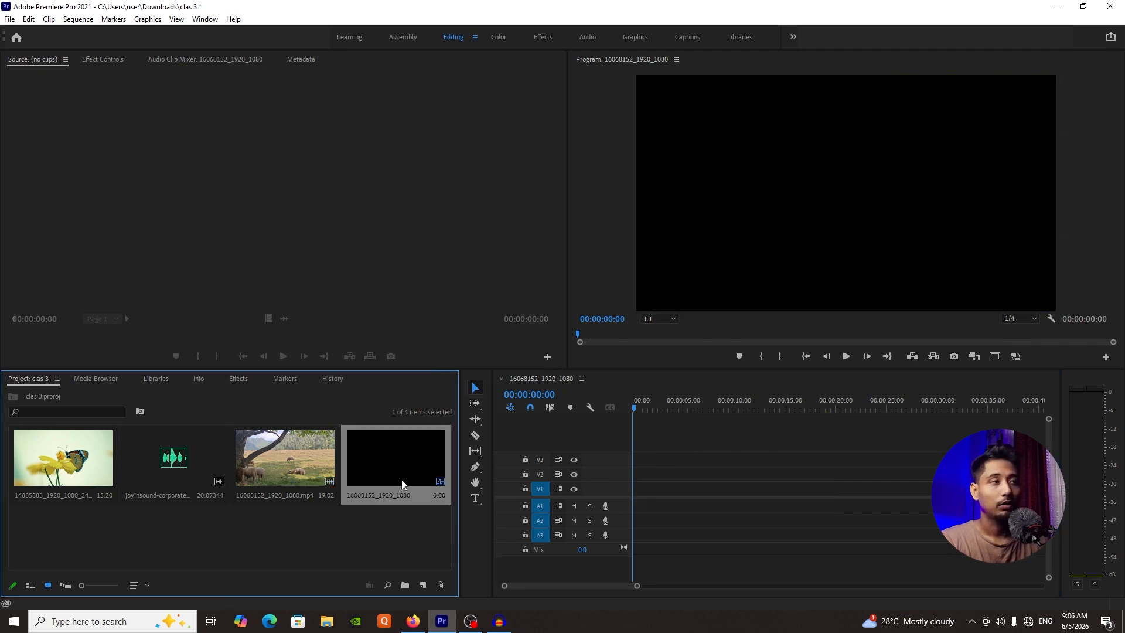
{"action": "key", "text": "Delete"}
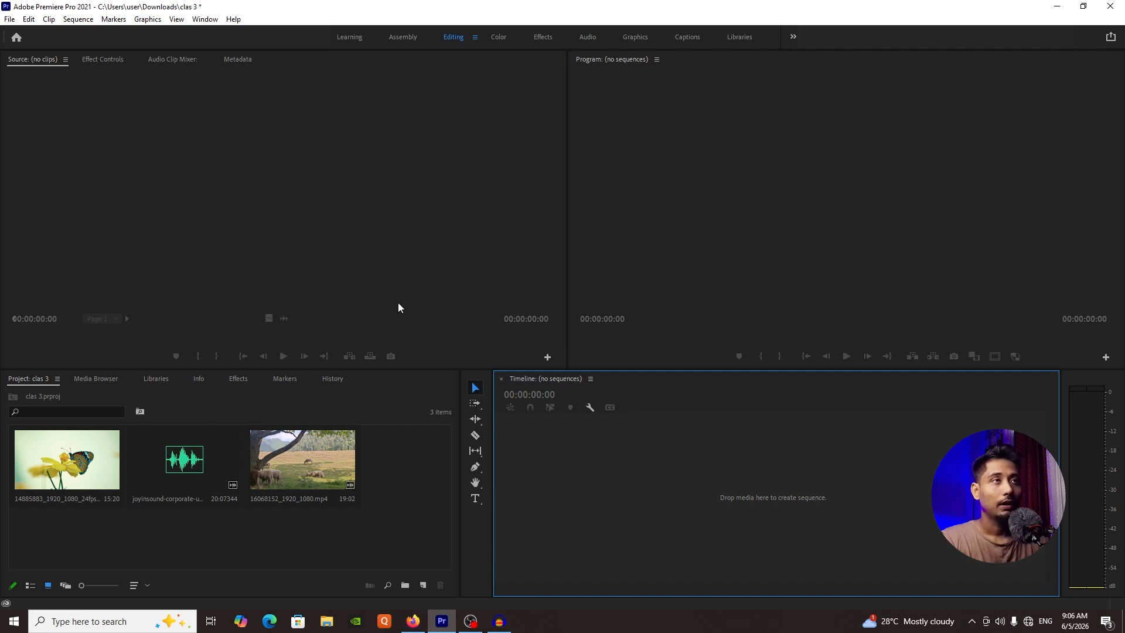
{"action": "double_click", "coordinate": [311, 471]}
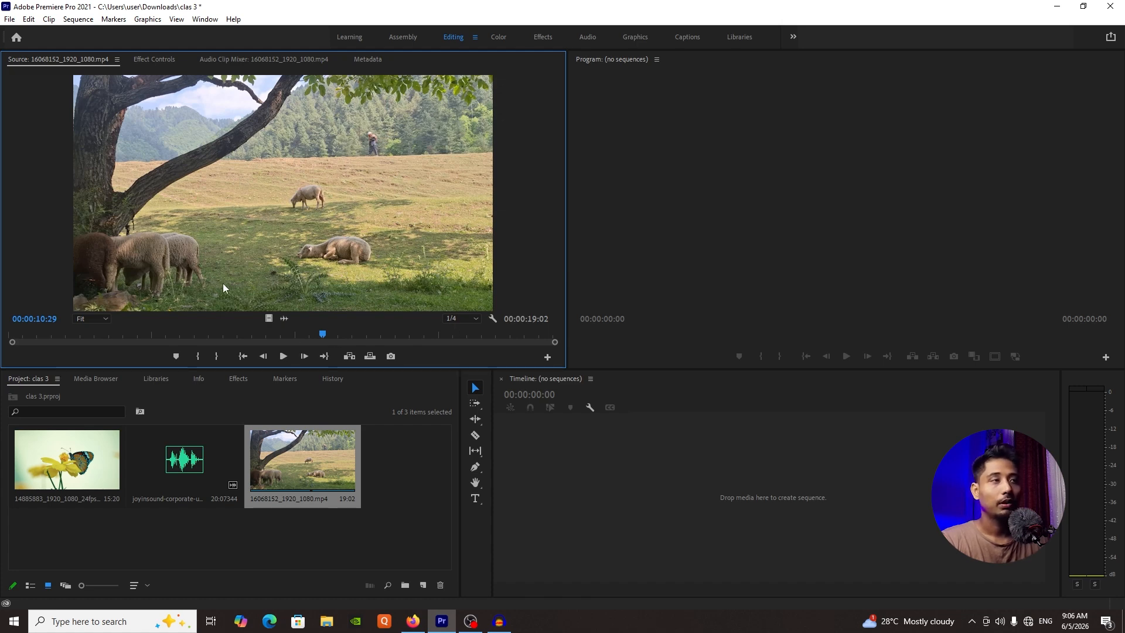
- Scrub through the source clip and choose 1/4 as its playback resolution
{"action": "left_click_drag", "start_coordinate": [223, 334], "coordinate": [286, 345]}
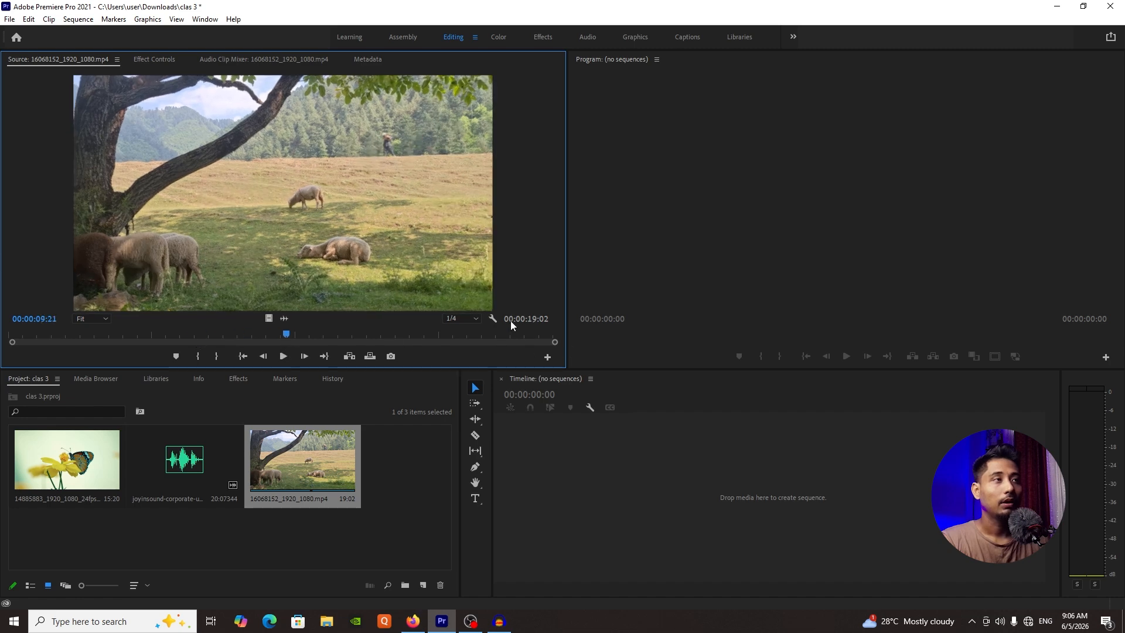
{"action": "left_click", "coordinate": [469, 320]}
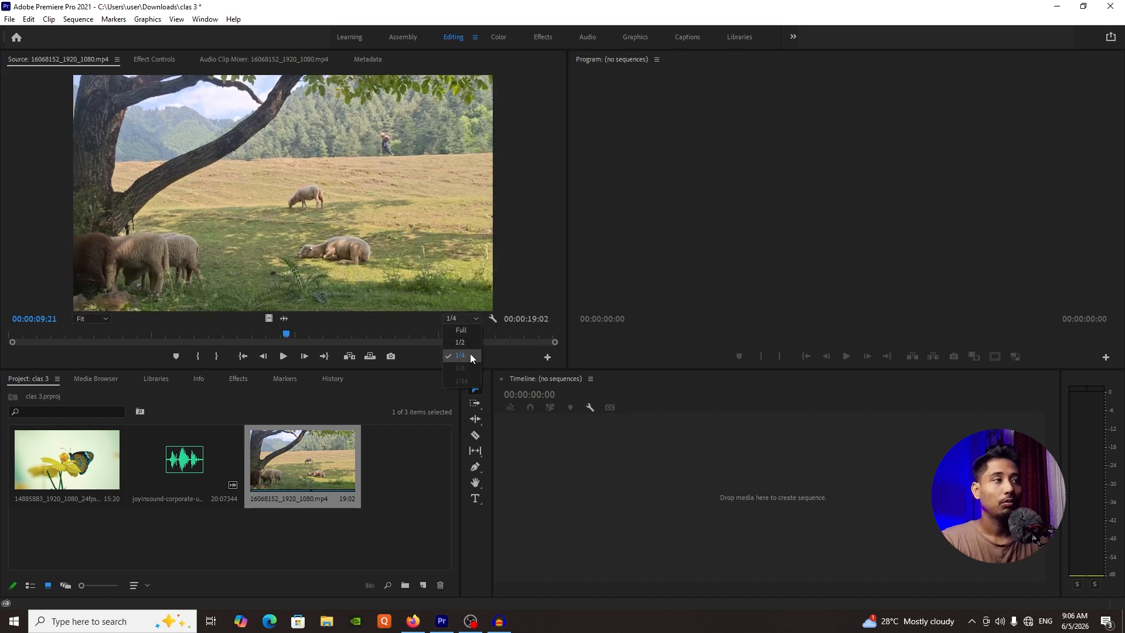
{"action": "left_click", "coordinate": [467, 354]}
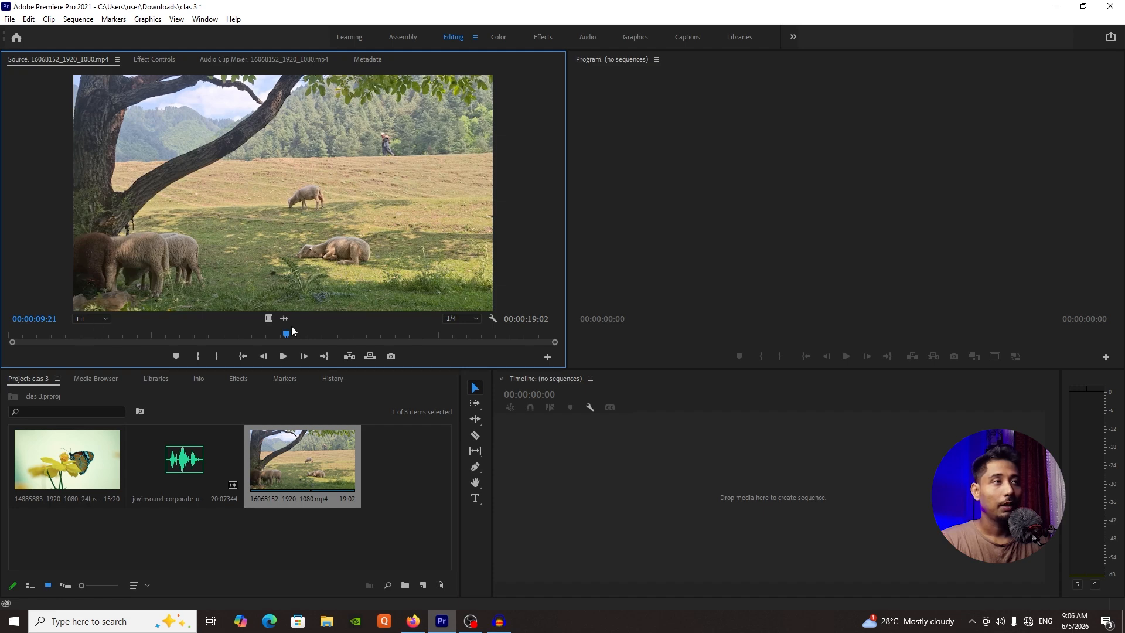
- Create a sequence from only the video of 16068152_1920_1080.mp4 in the empty timeline, and undo the clip's placement
{"action": "left_click_drag", "start_coordinate": [557, 451], "coordinate": [568, 475]}
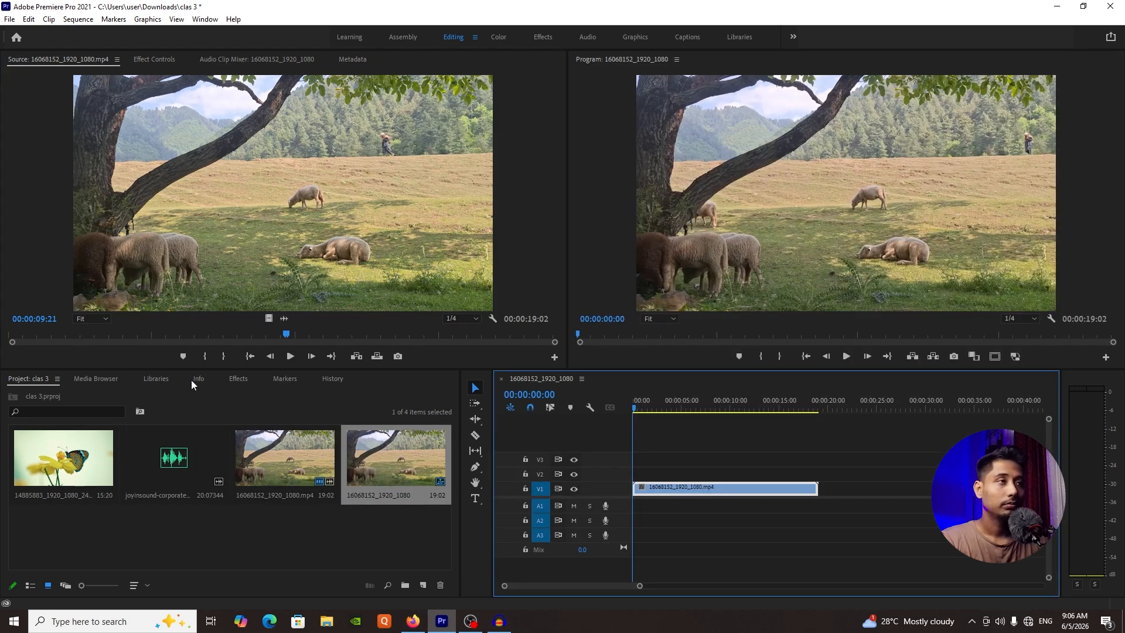
{"action": "key", "text": "ctrl+z"}
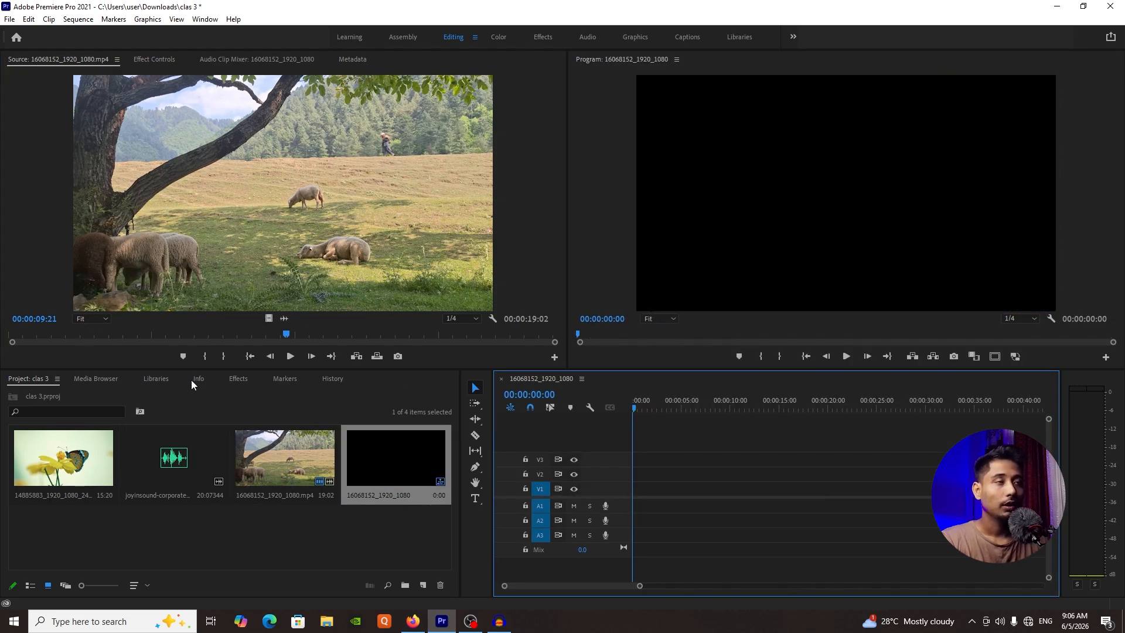
- Mark the source clip's in point at 00:00:04:13 and its out point at 00:00:11:26
{"action": "left_click", "coordinate": [83, 335]}
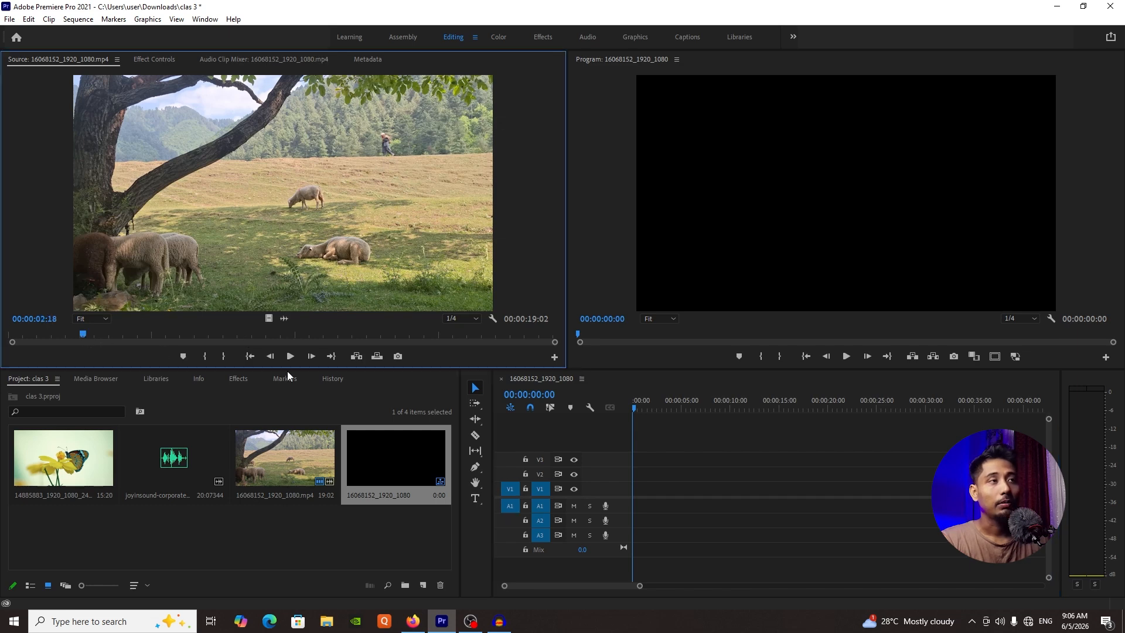
{"action": "left_click", "coordinate": [132, 336]}
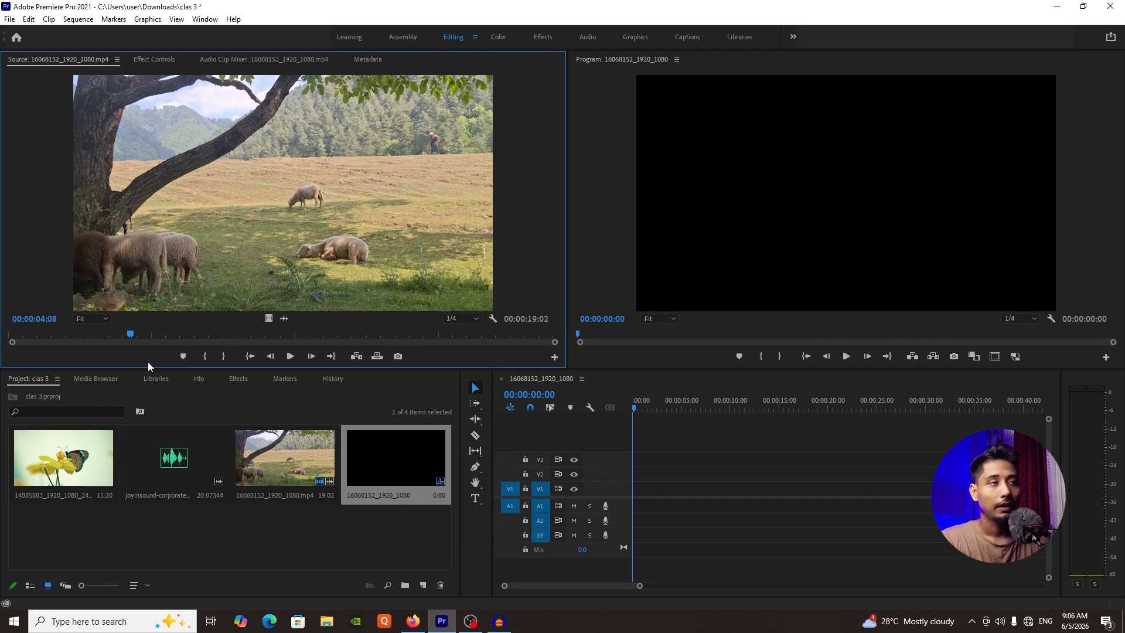
{"action": "left_click_drag", "start_coordinate": [79, 337], "coordinate": [136, 354]}
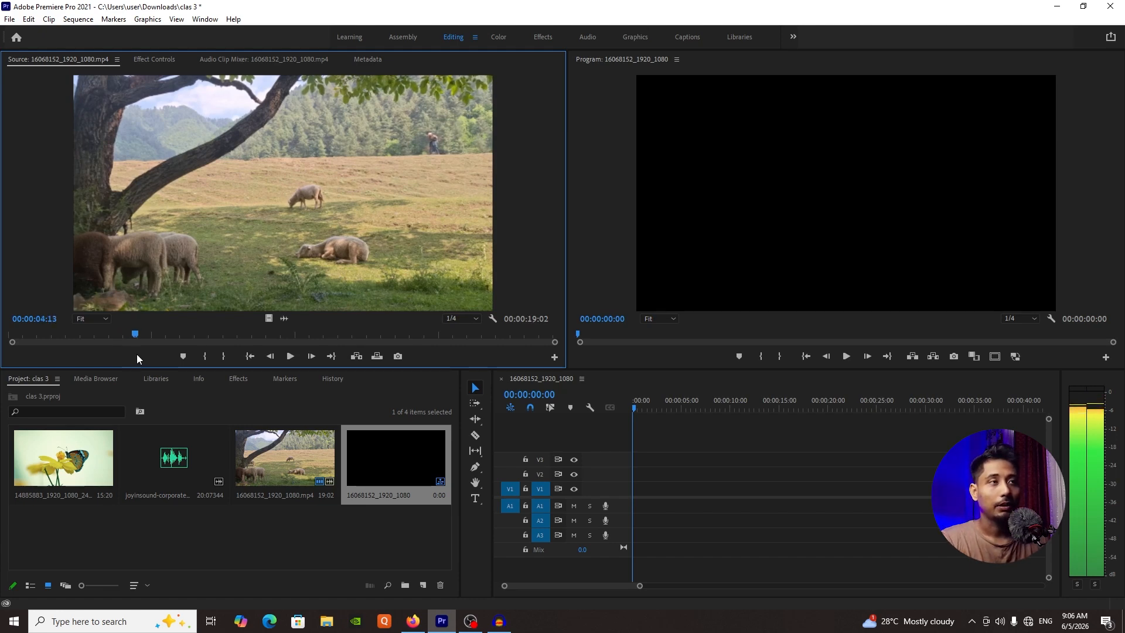
{"action": "left_click", "coordinate": [204, 356]}
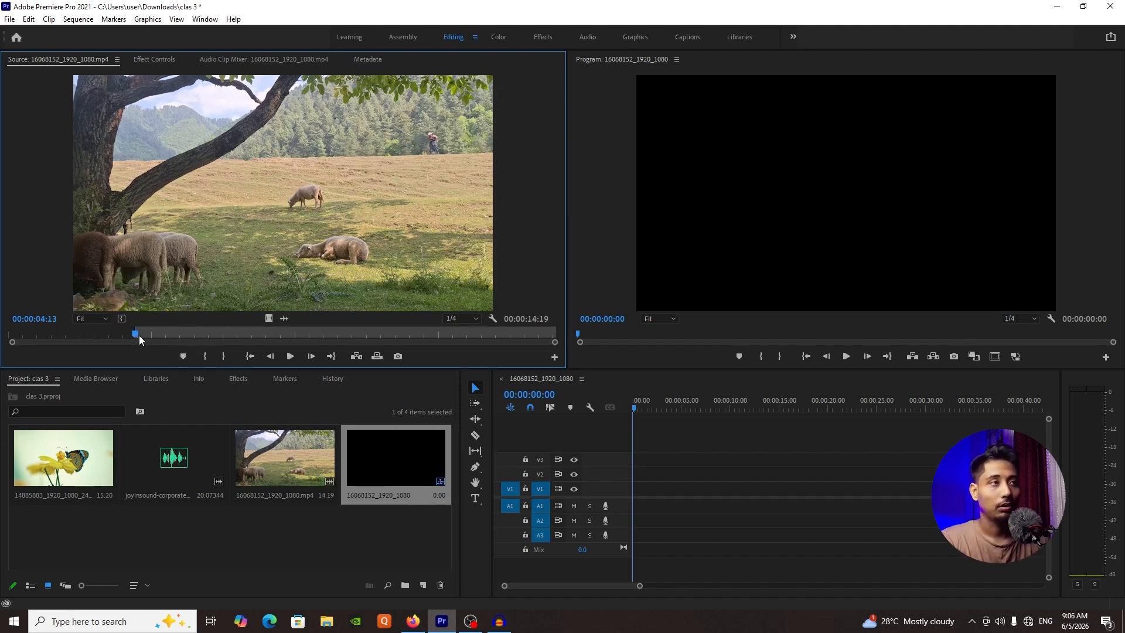
{"action": "left_click_drag", "start_coordinate": [139, 333], "coordinate": [349, 347]}
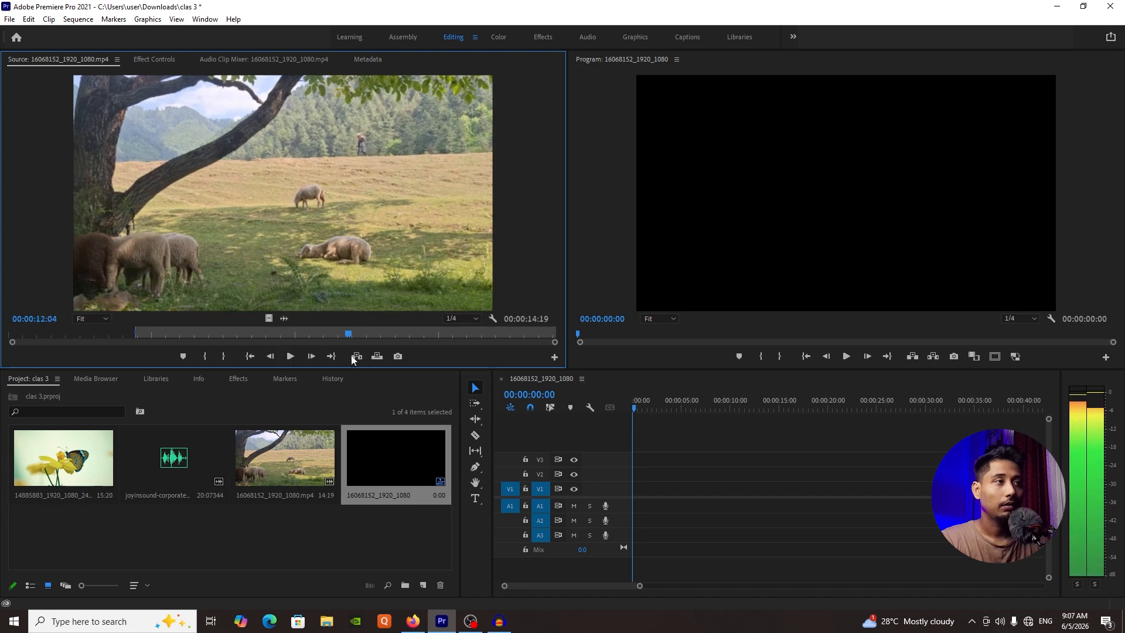
{"action": "left_click", "coordinate": [224, 357]}
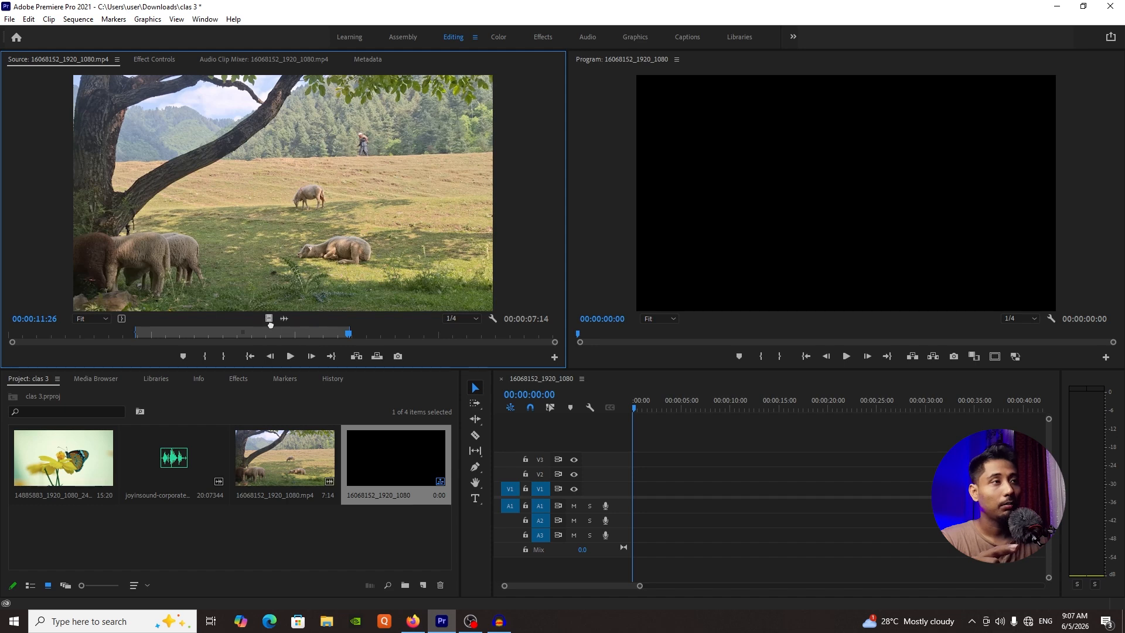
- Try placing only the video of the marked source range on V1 at the sequence start, and undo it
{"action": "left_click_drag", "start_coordinate": [270, 321], "coordinate": [623, 495]}
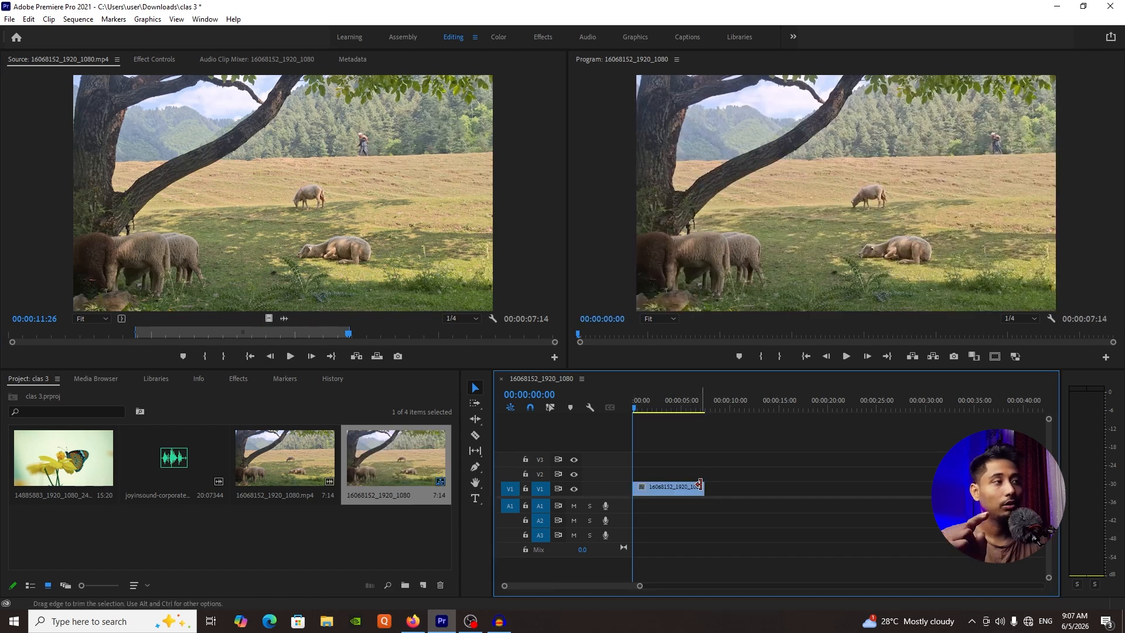
{"action": "key", "text": "z"}
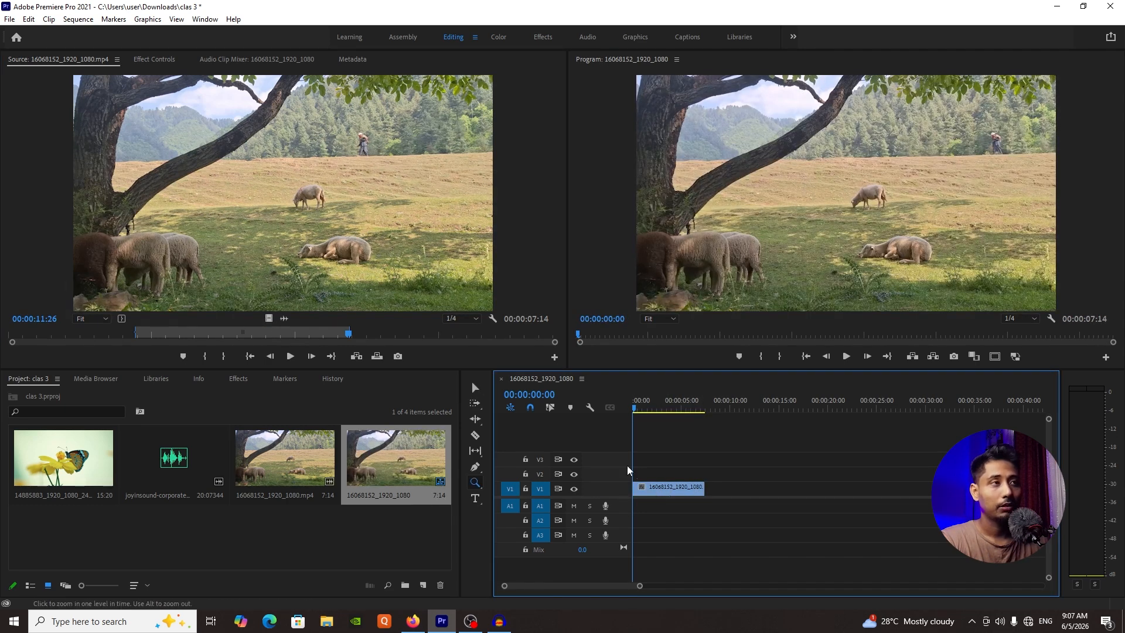
{"action": "left_click", "coordinate": [682, 491]}
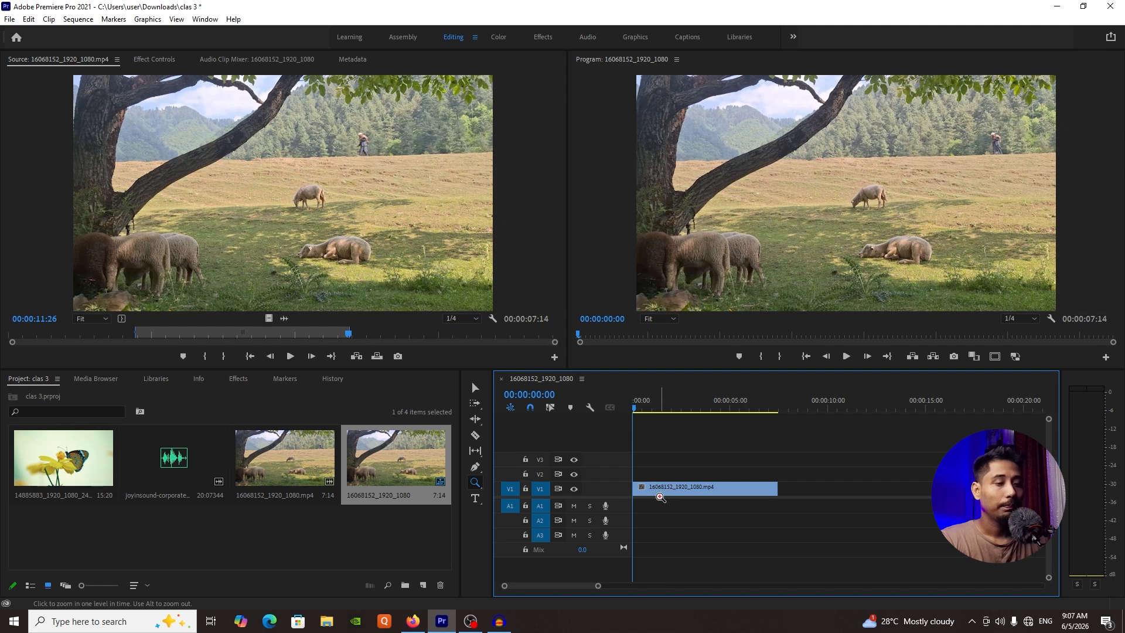
{"action": "key", "text": "ctrl+z"}
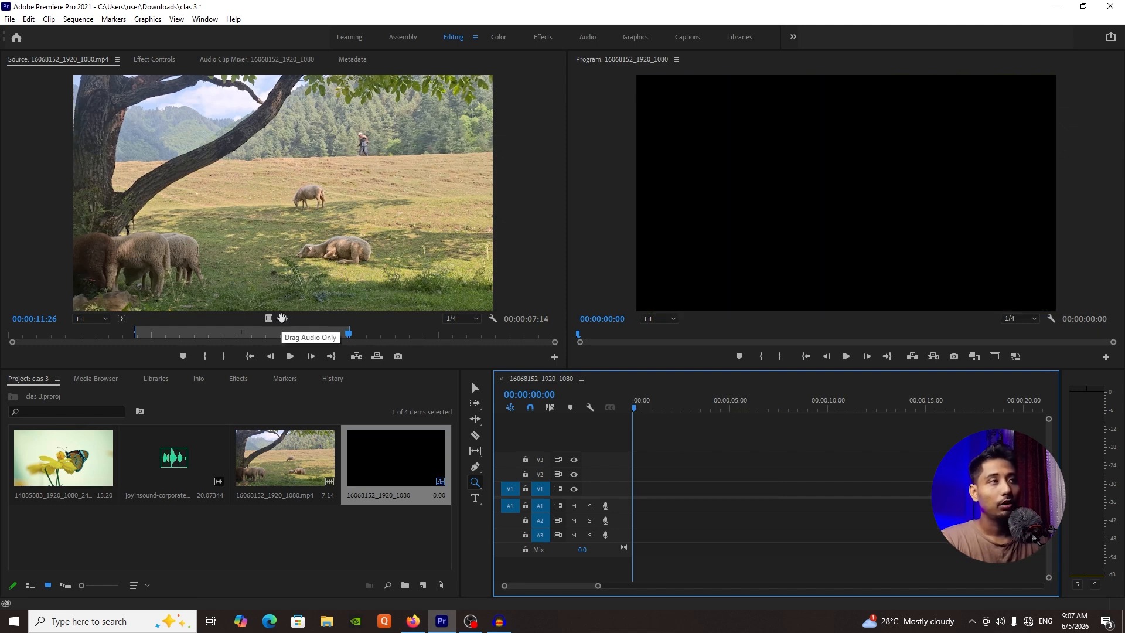
- Try placing only the audio of the marked source range on A1 at the sequence start, and undo it
{"action": "left_click", "coordinate": [314, 362]}
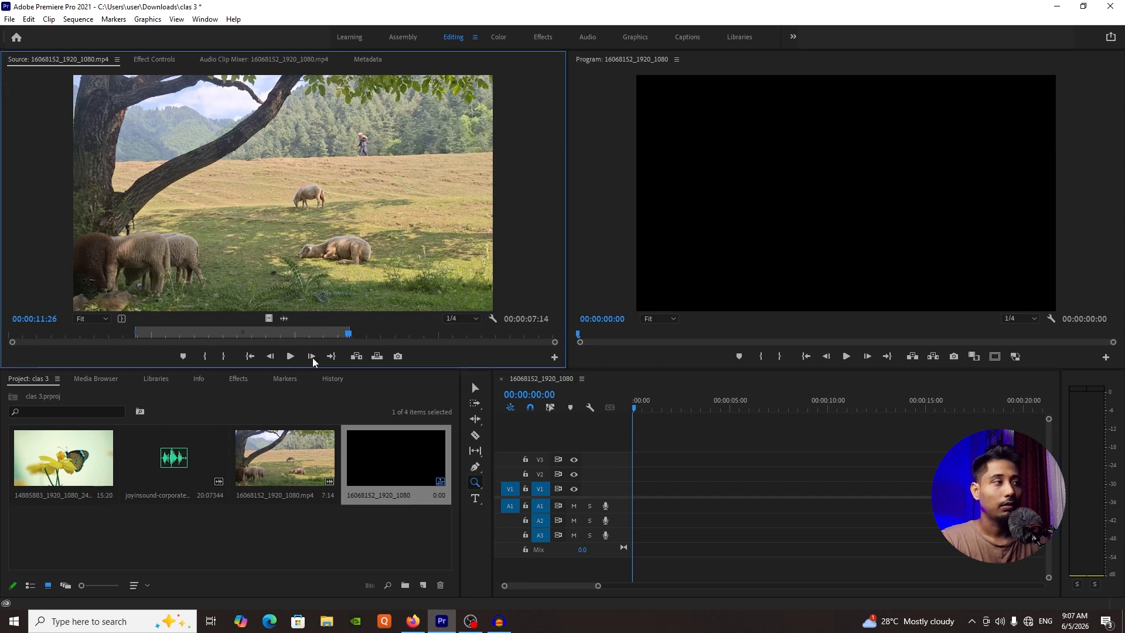
{"action": "left_click_drag", "start_coordinate": [285, 319], "coordinate": [632, 514]}
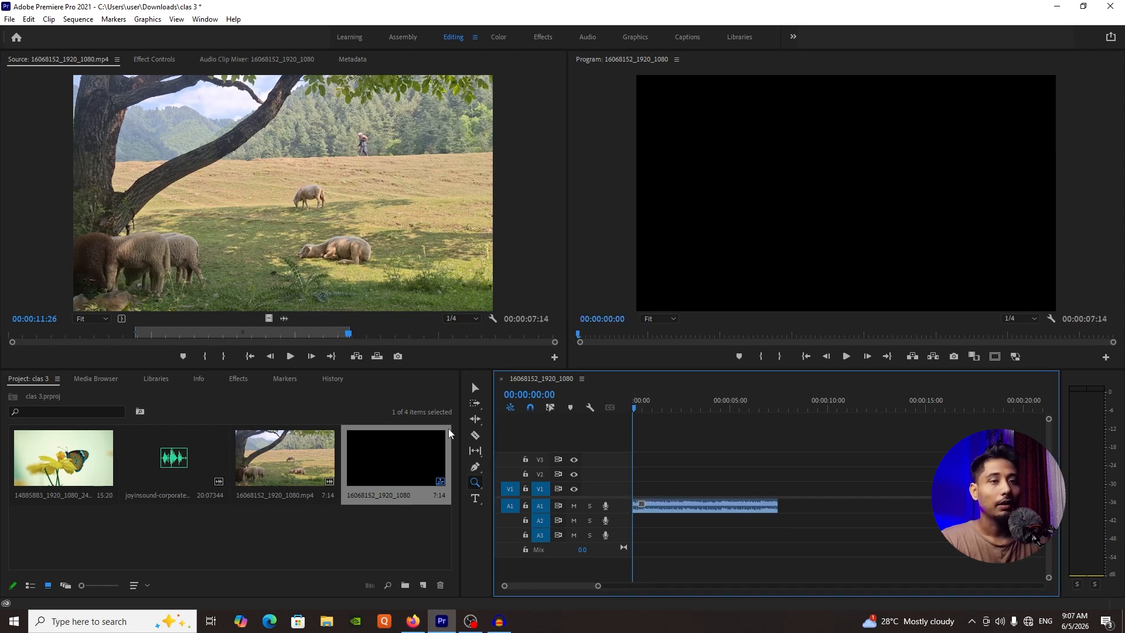
{"action": "key", "text": "ctrl+z"}
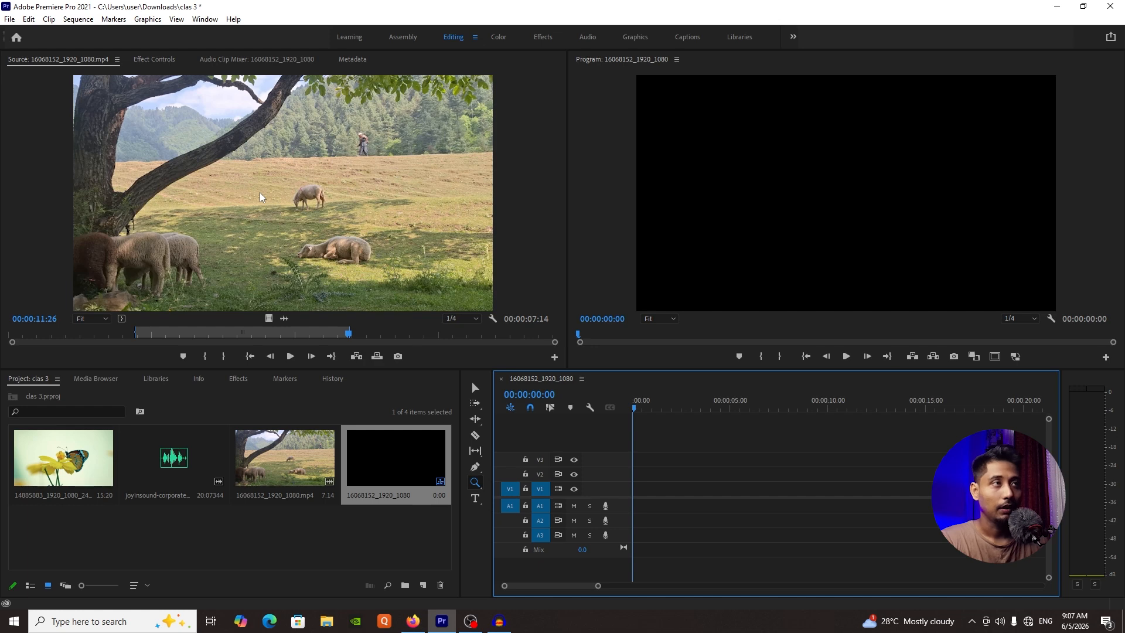
- Place the marked range's video and audio on V1 and A1 at the sequence start, and turn on linked selection
{"action": "left_click_drag", "start_coordinate": [262, 197], "coordinate": [634, 501]}
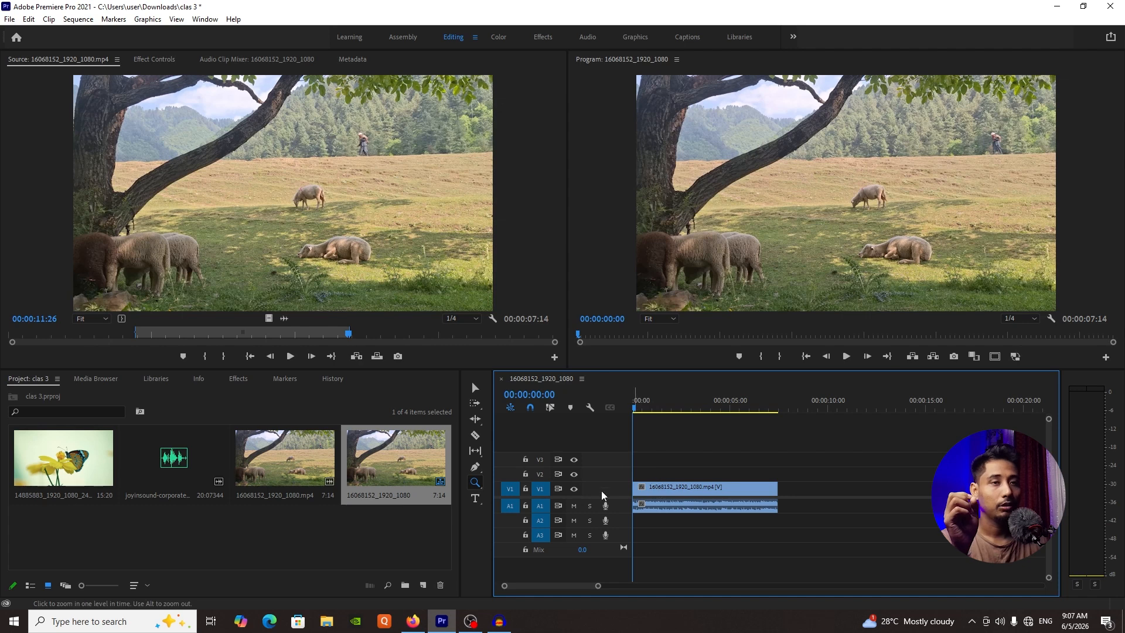
{"action": "left_click", "coordinate": [549, 408]}
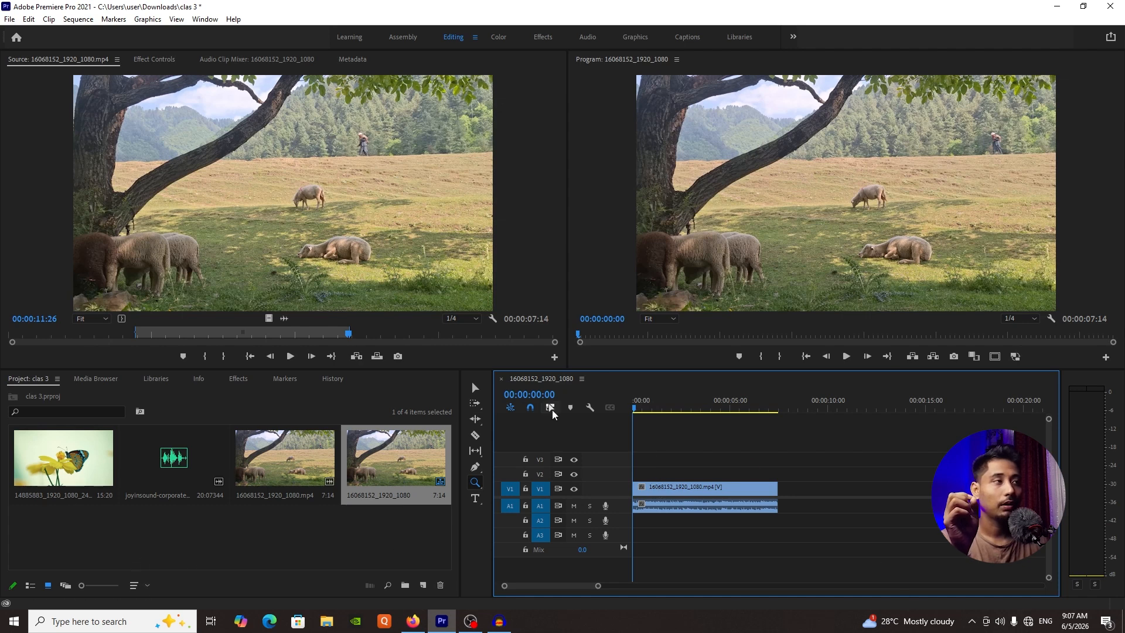
{"action": "left_click", "coordinate": [711, 476]}
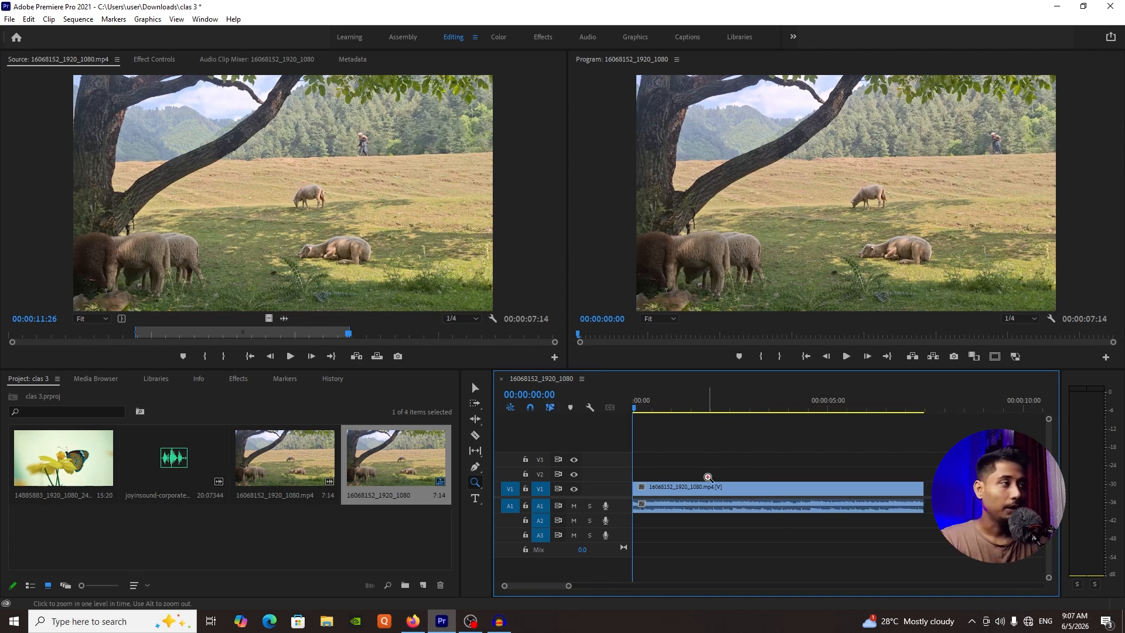
{"action": "left_click_drag", "start_coordinate": [568, 586], "coordinate": [633, 586]}
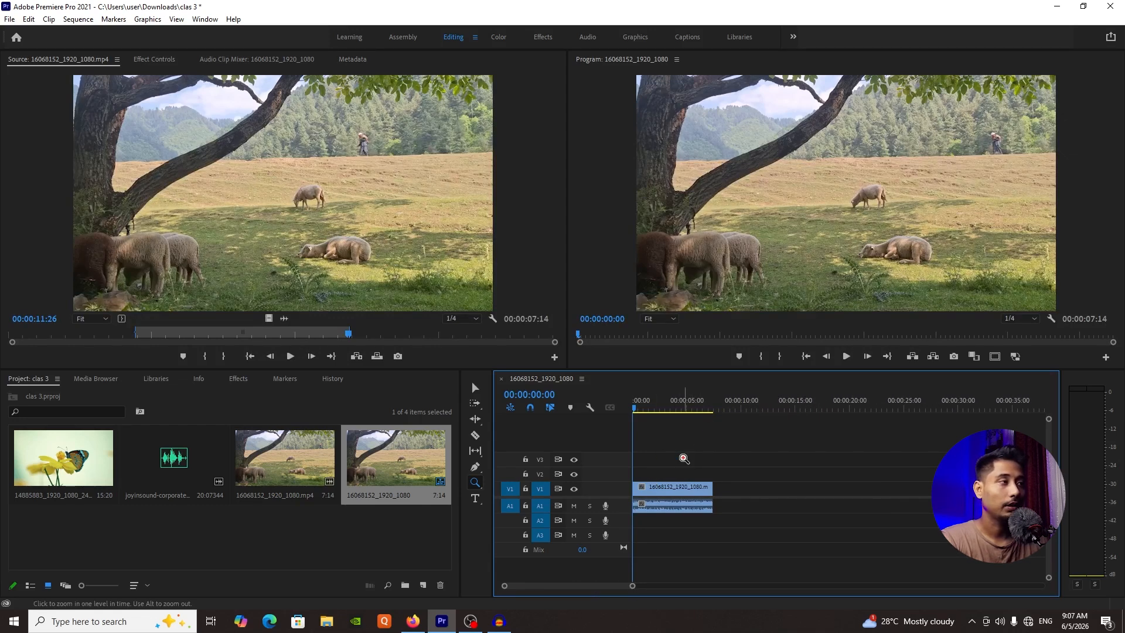
- Turn off linked selection with the Selection tool active, and delete only the clip's audio from A1
{"action": "key", "text": "v"}
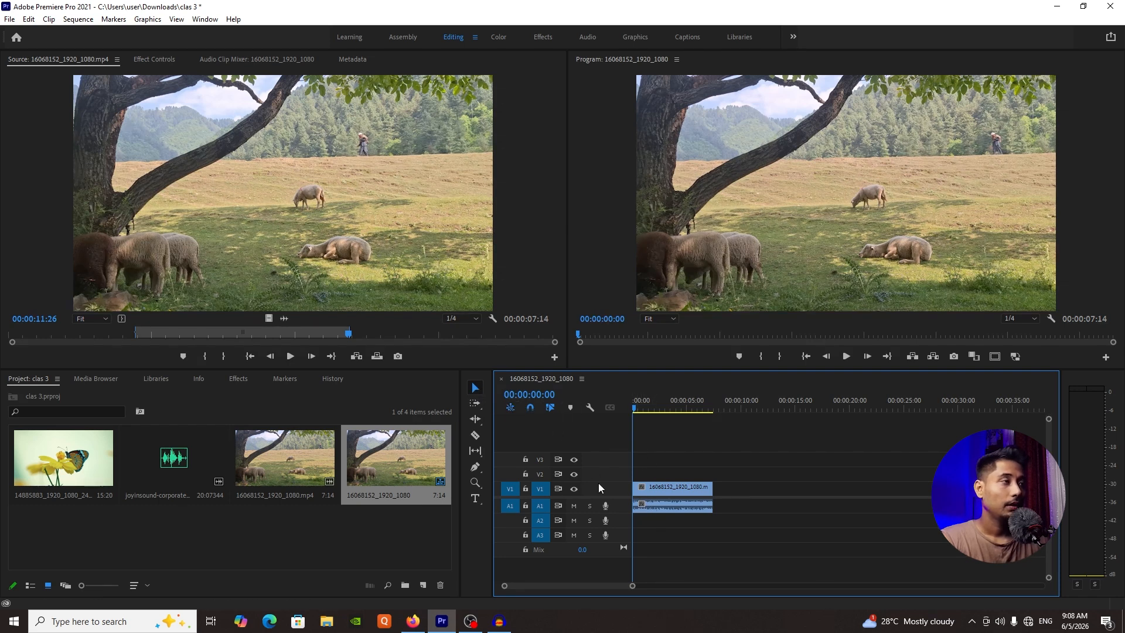
{"action": "left_click", "coordinate": [669, 504]}
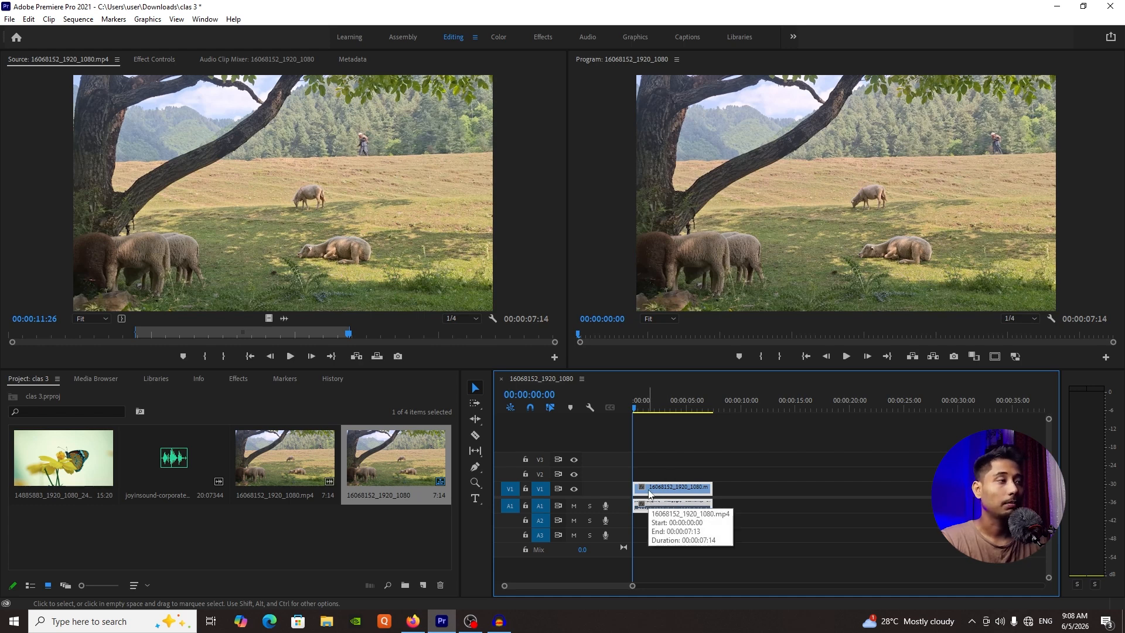
{"action": "left_click", "coordinate": [688, 463]}
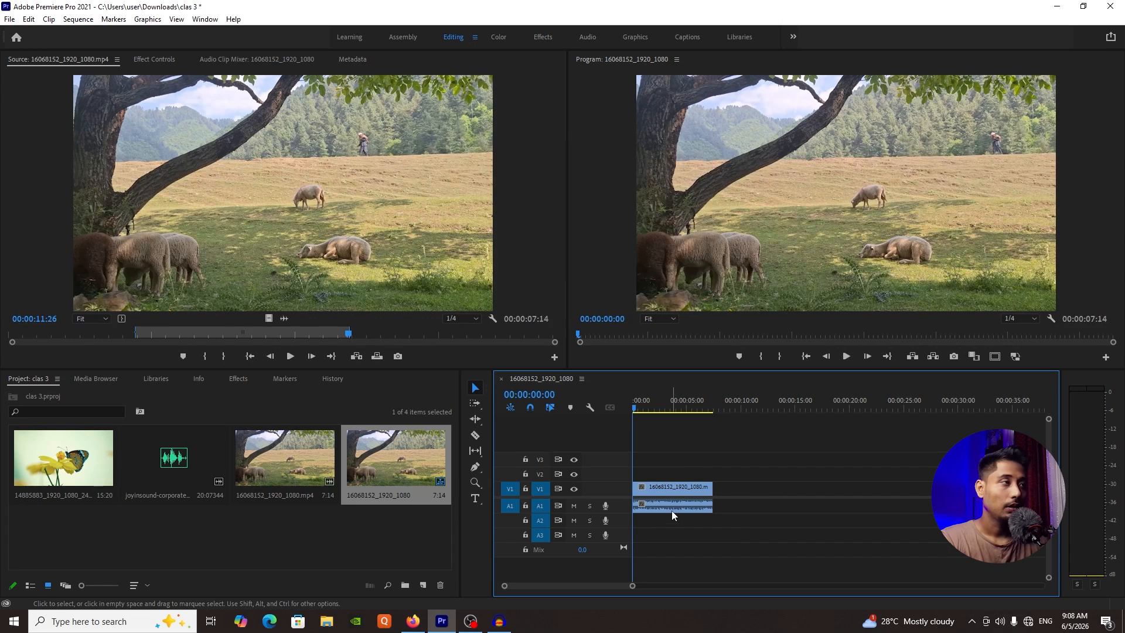
{"action": "left_click", "coordinate": [554, 411]}
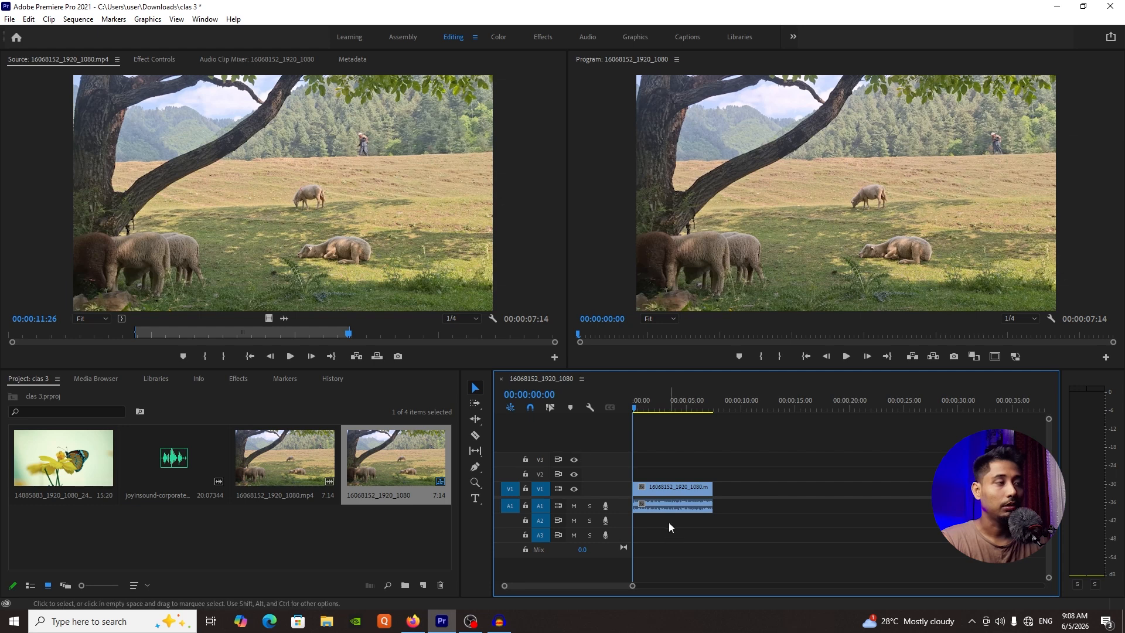
{"action": "left_click", "coordinate": [657, 508]}
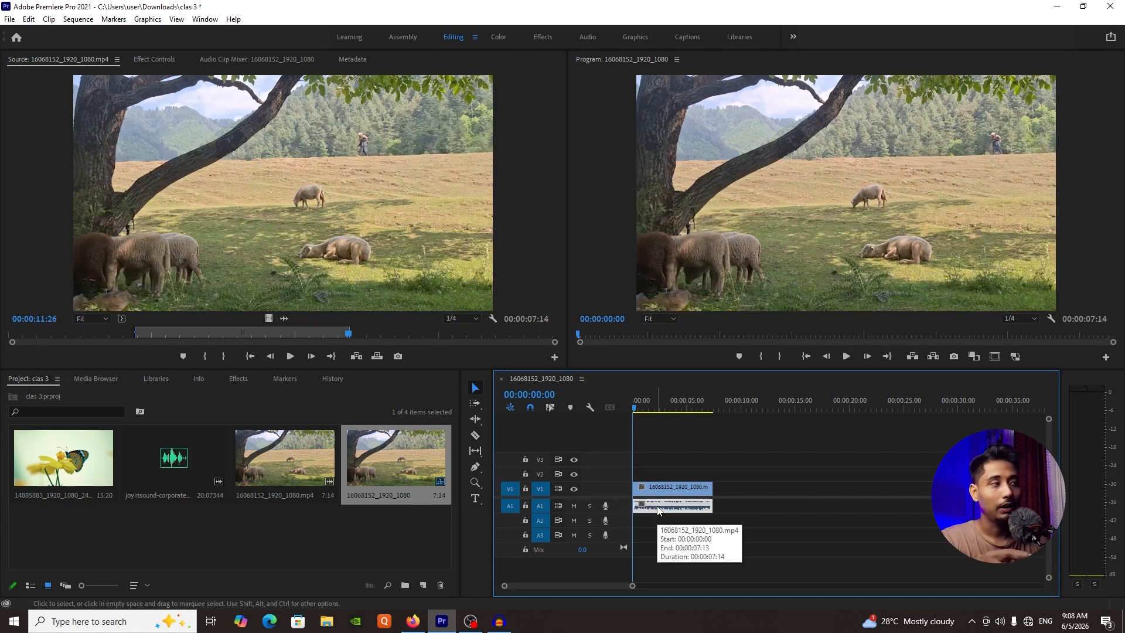
{"action": "key", "text": "Delete"}
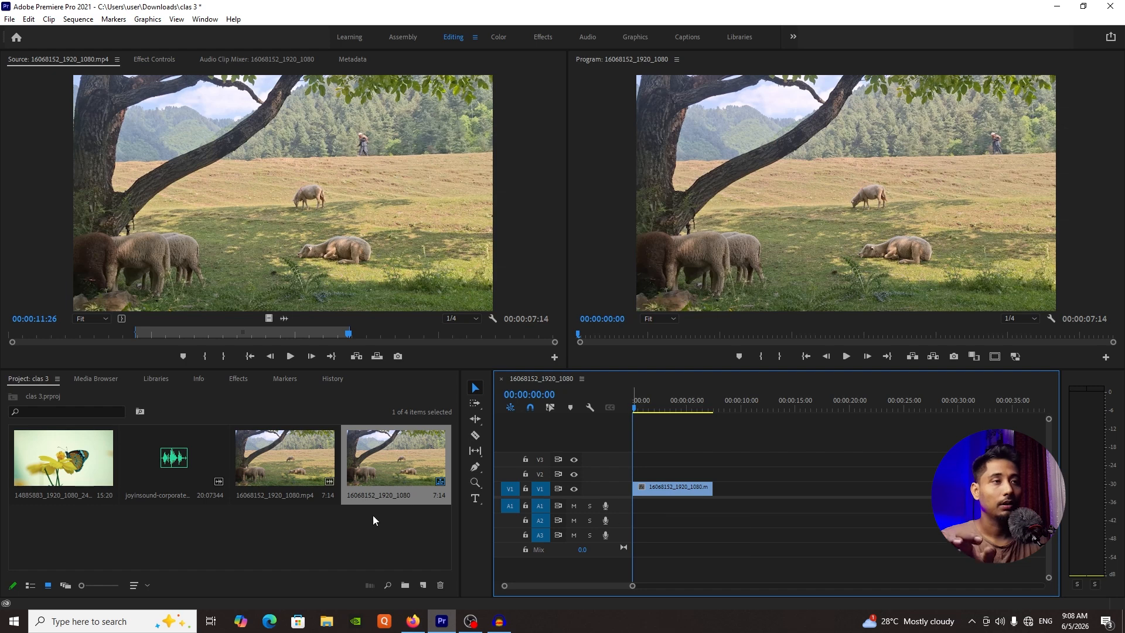
- Open the butterfly clip in the Source Monitor and mark its In point at 00:00:04:00 and Out point at 00:00:11:07
{"action": "double_click", "coordinate": [66, 452]}
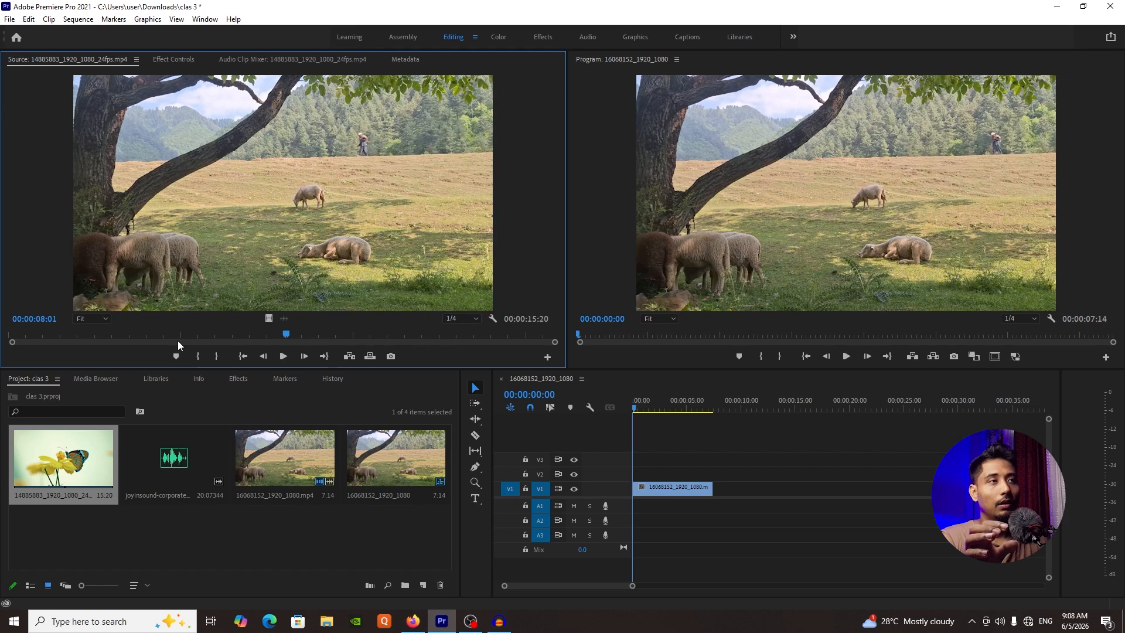
{"action": "left_click", "coordinate": [136, 336]}
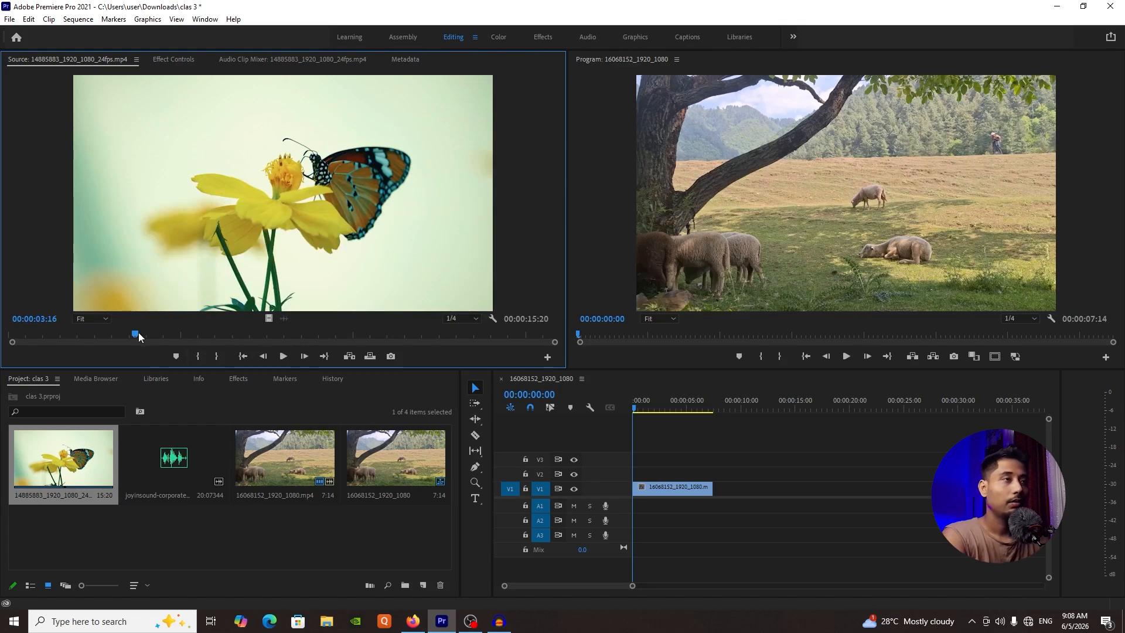
{"action": "key", "text": "i"}
{"action": "left_click", "coordinate": [400, 336]}
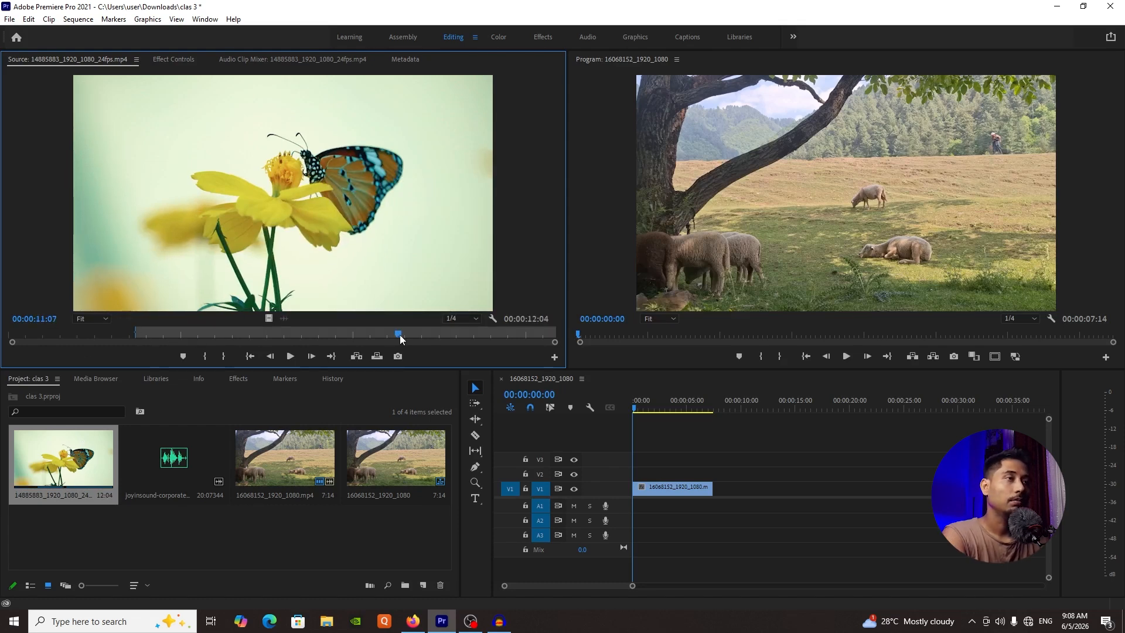
{"action": "key", "text": "o"}
{"action": "left_click", "coordinate": [203, 358]}
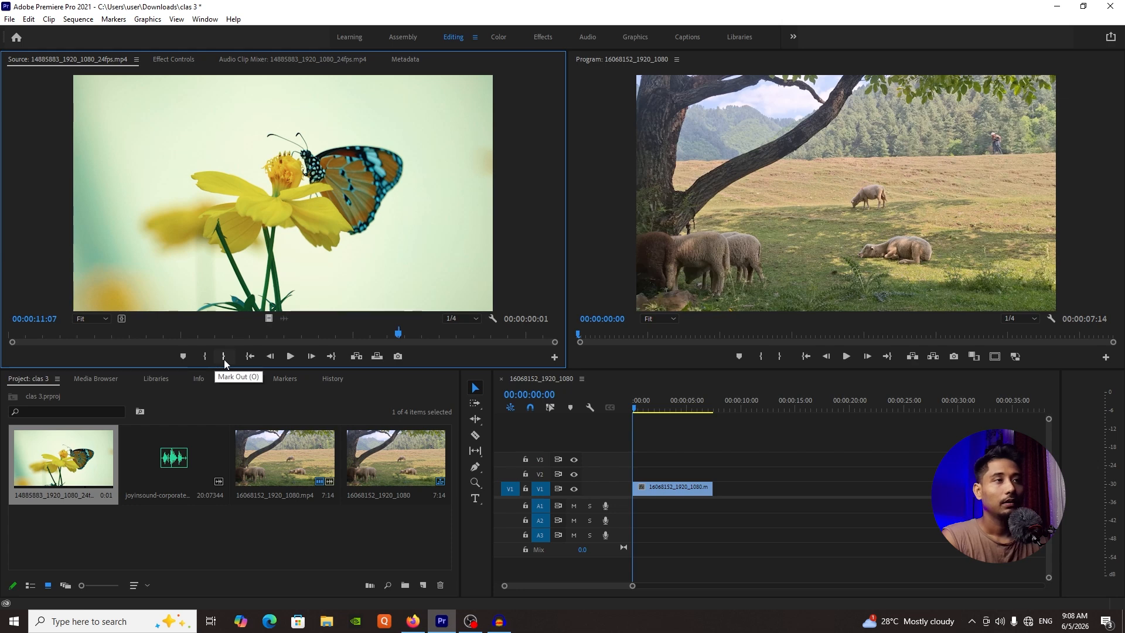
{"action": "left_click", "coordinate": [147, 333]}
{"action": "left_click", "coordinate": [208, 359]}
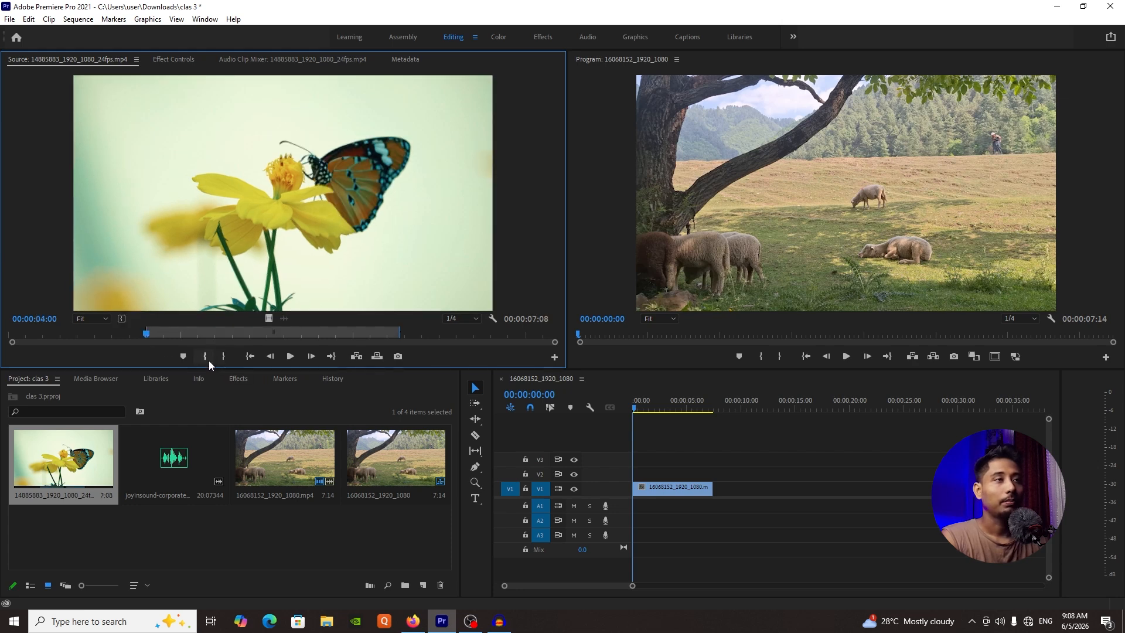
- Place only the video of the marked butterfly range on V1 directly after the sheep clip, and briefly play the sequence
{"action": "left_click_drag", "start_coordinate": [269, 318], "coordinate": [725, 500]}
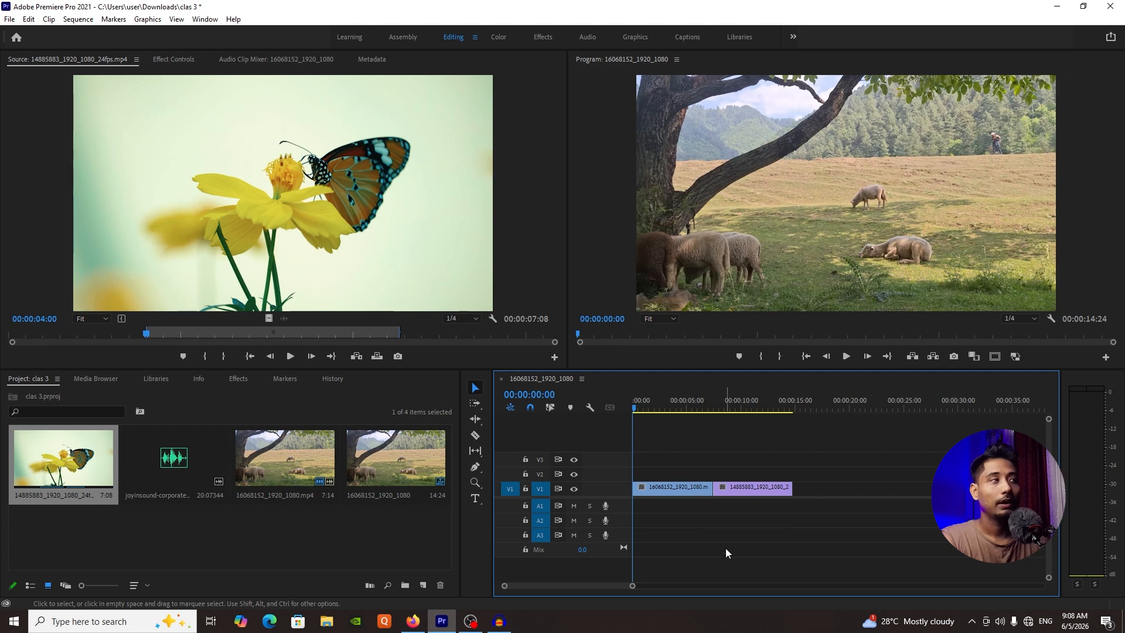
{"action": "key", "text": "space"}
{"action": "key", "text": "space"}
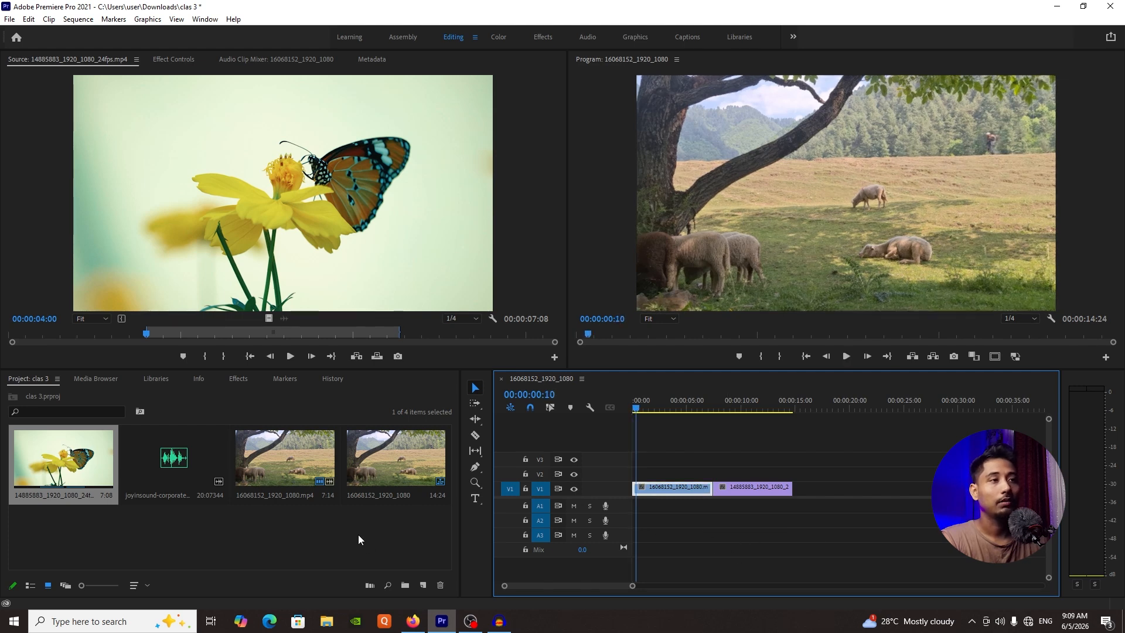
- Open the music file in the Source Monitor, preview it, and mark its In point at 00;00;00;15 and Out point at 00;00;05;21
{"action": "double_click", "coordinate": [168, 460]}
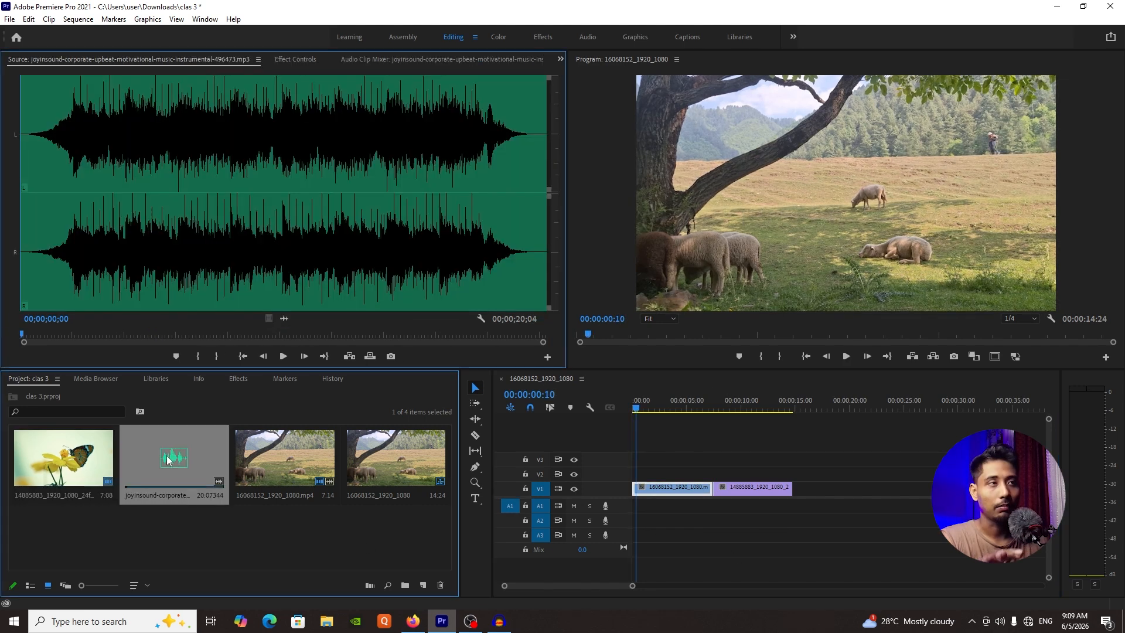
{"action": "key", "text": "space"}
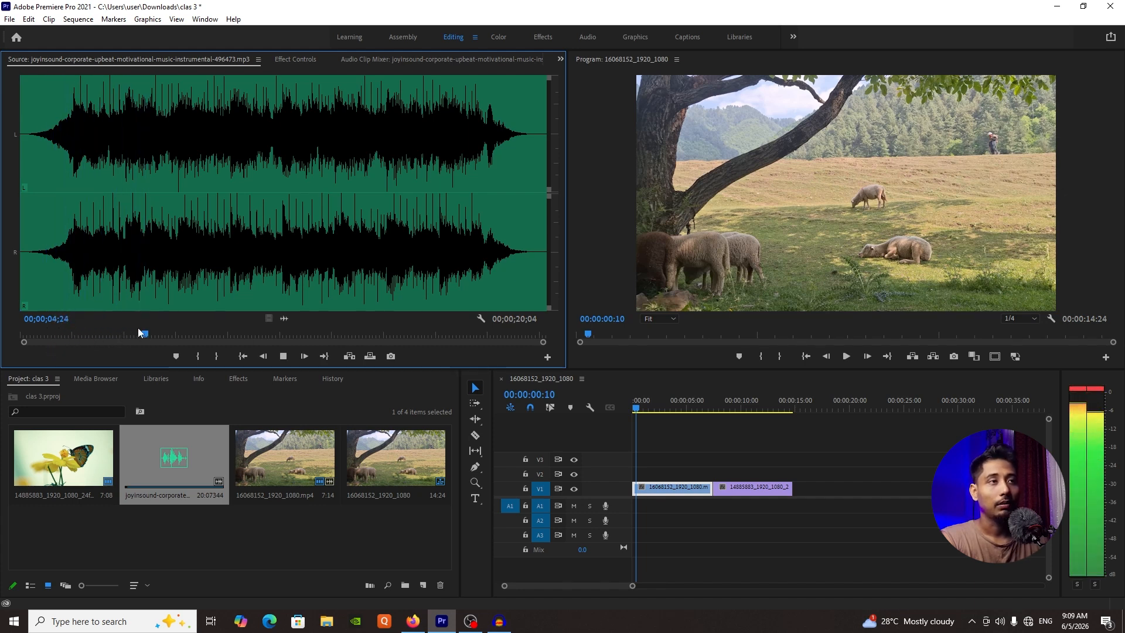
{"action": "key", "text": "space"}
{"action": "left_click", "coordinate": [59, 336]}
{"action": "left_click", "coordinate": [33, 339]}
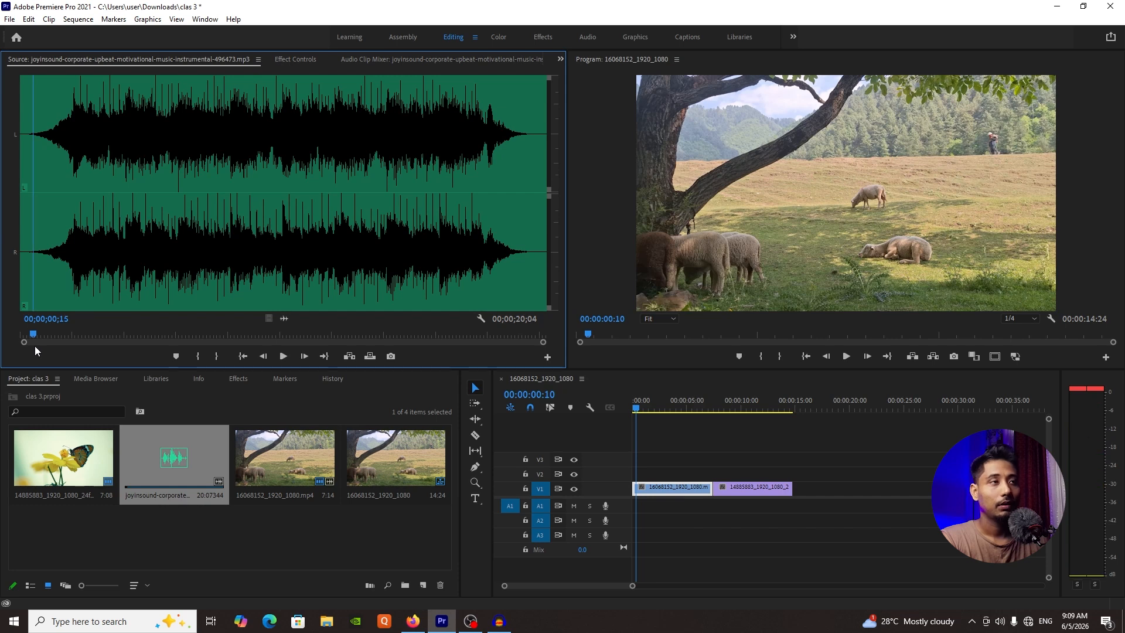
{"action": "left_click", "coordinate": [199, 356]}
{"action": "left_click", "coordinate": [169, 335]}
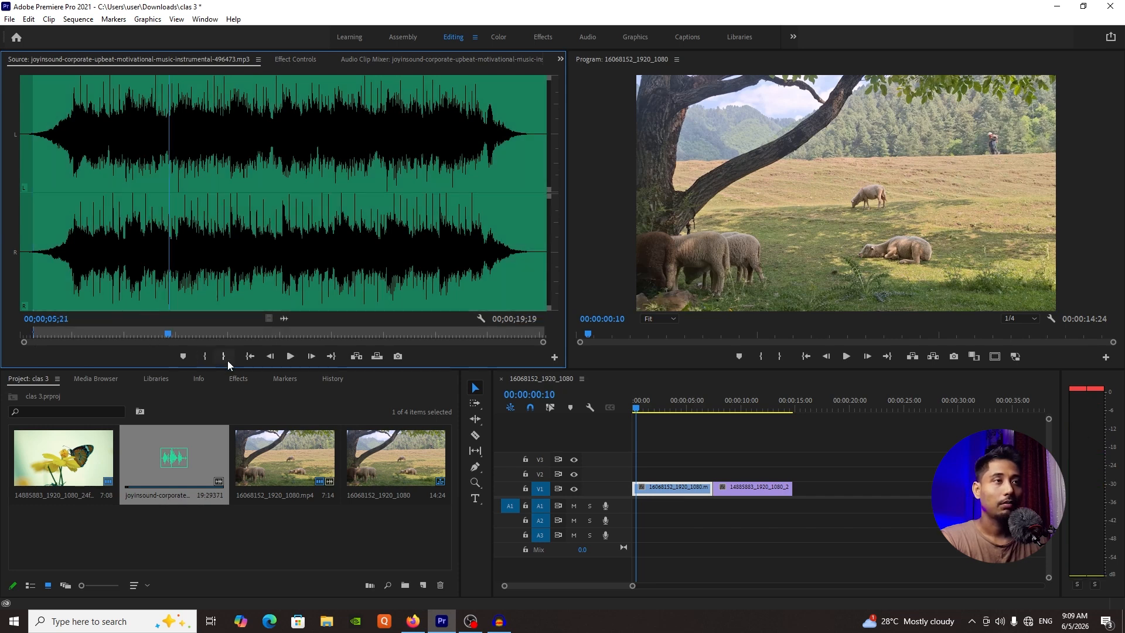
{"action": "left_click", "coordinate": [225, 358]}
- Place the marked music range on A1 at the sequence start, and play part of the sequence
{"action": "left_click_drag", "start_coordinate": [283, 319], "coordinate": [669, 497]}
{"action": "key", "text": "space"}
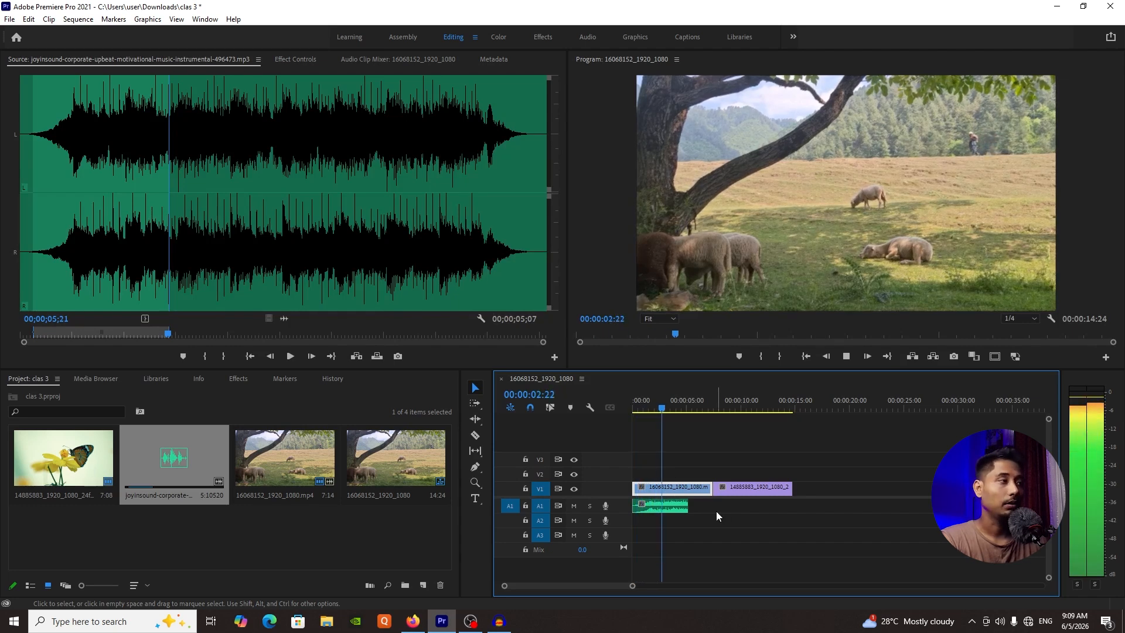
{"action": "key", "text": "space"}
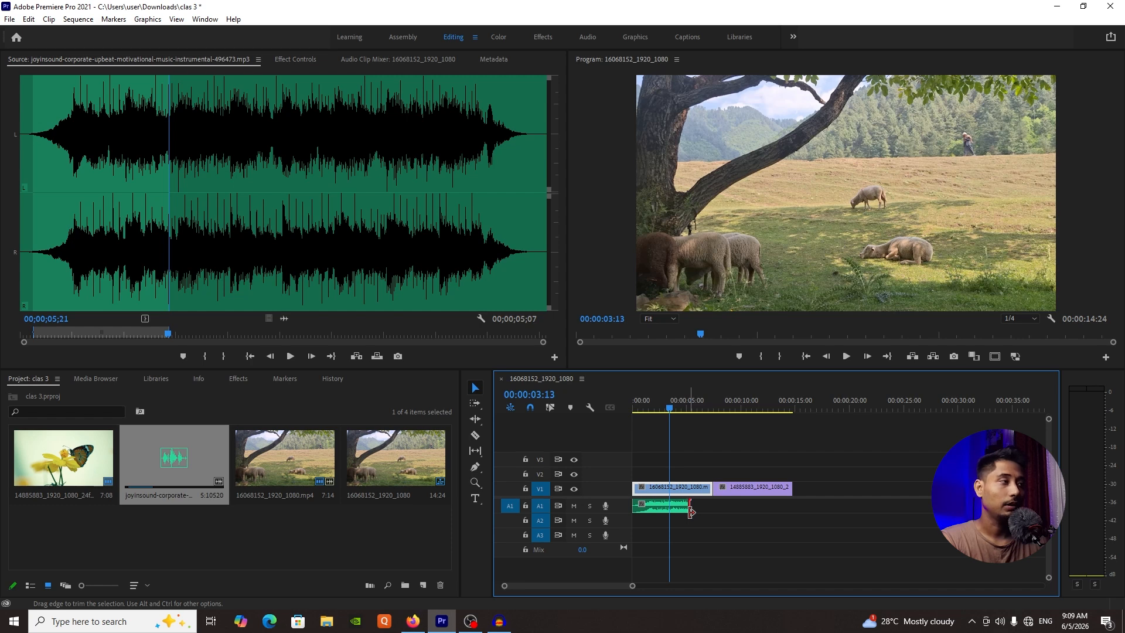
- Extend the end of the music clip on A1 to the end of the butterfly clip, and play a short part
{"action": "left_click_drag", "start_coordinate": [690, 511], "coordinate": [793, 515]}
{"action": "key", "text": "space"}
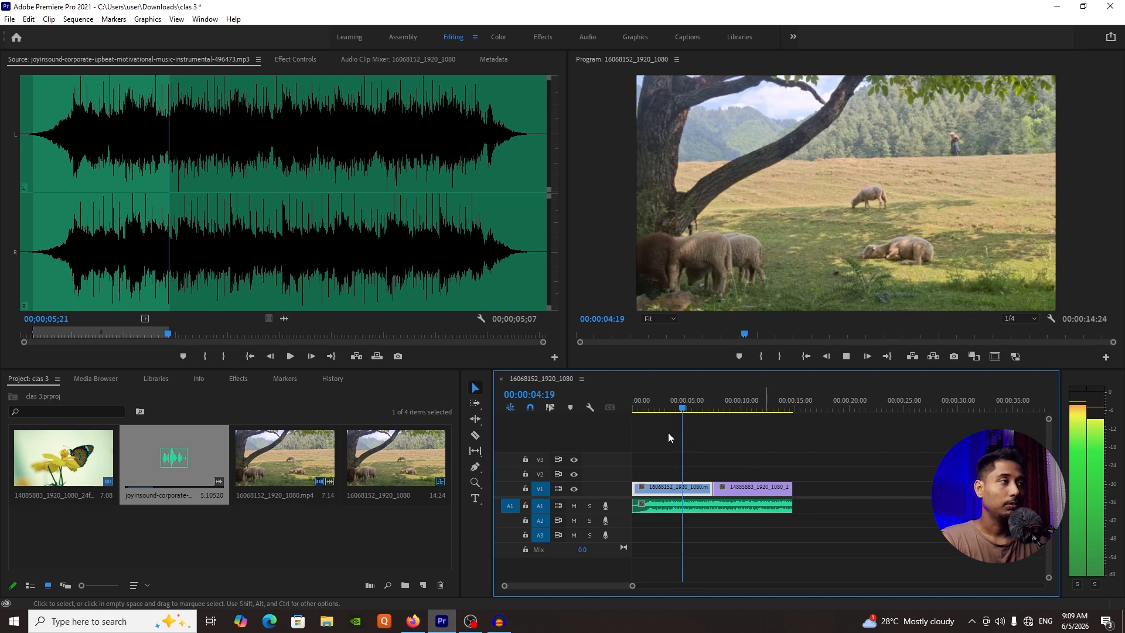
{"action": "key", "text": "space"}
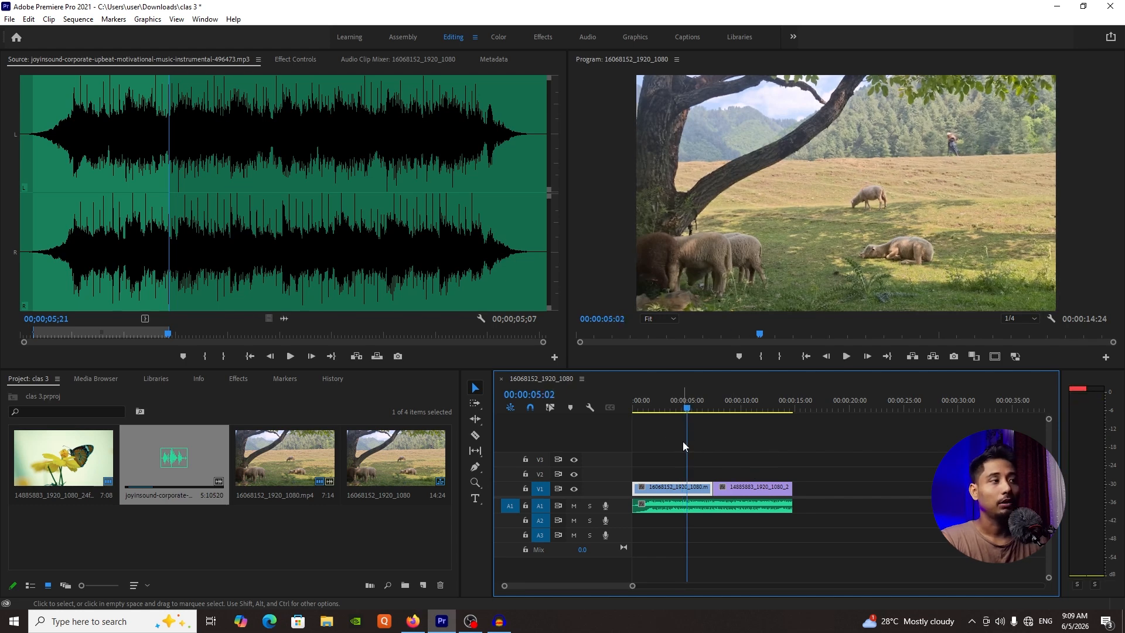
- Apply the default transition to the end of the music clip on A1, and play the sequence briefly
{"action": "right_click", "coordinate": [789, 505]}
{"action": "left_click", "coordinate": [847, 419]}
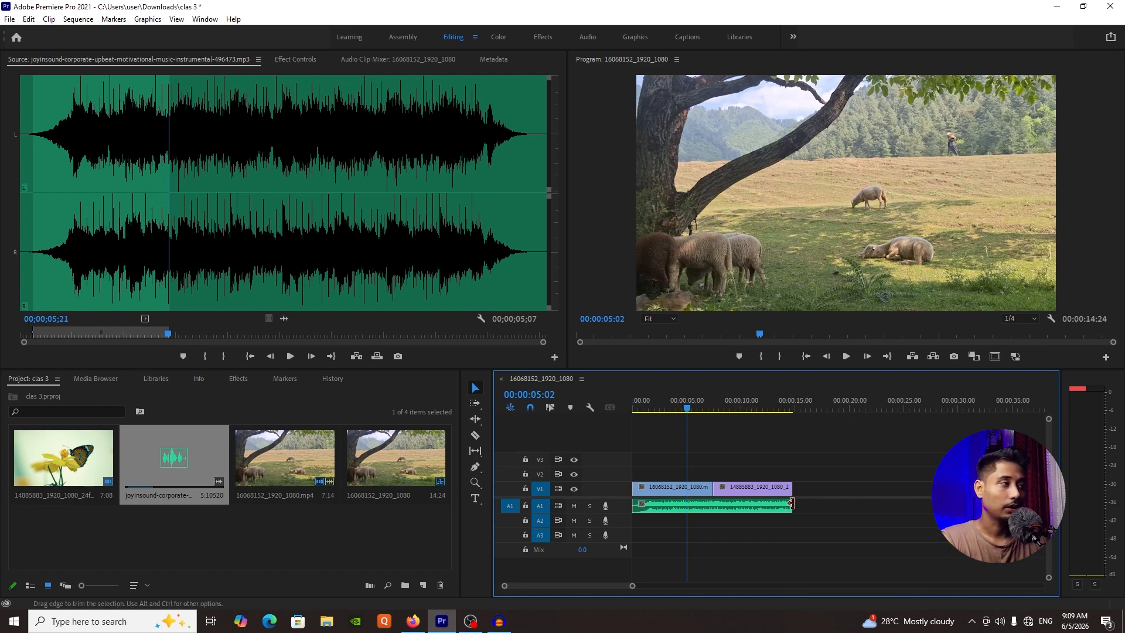
{"action": "right_click", "coordinate": [790, 504]}
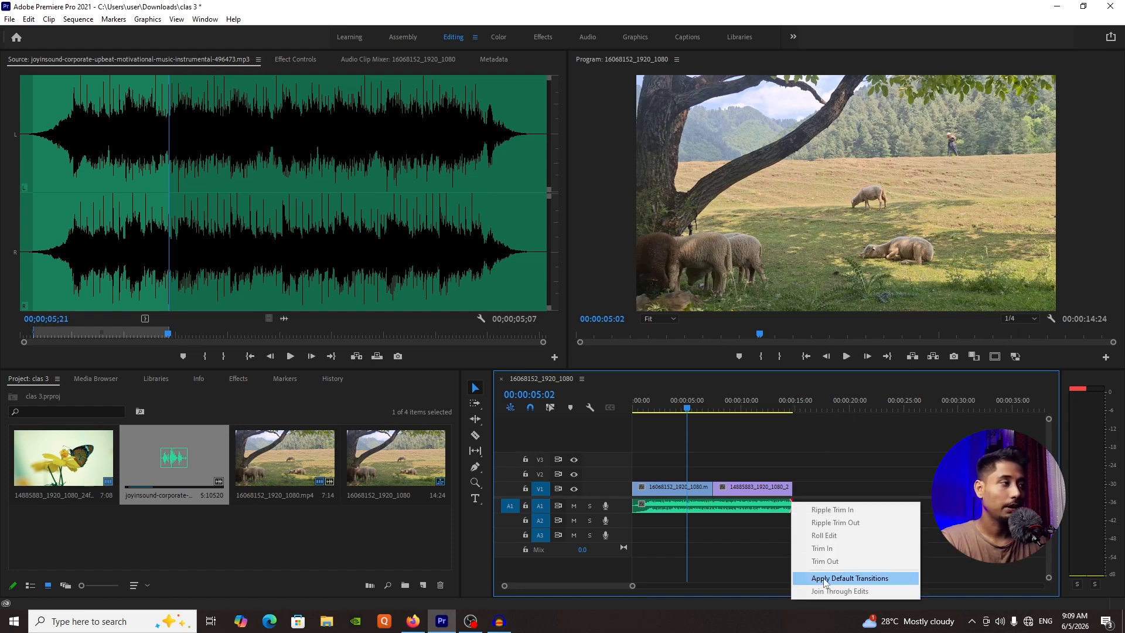
{"action": "left_click", "coordinate": [823, 577]}
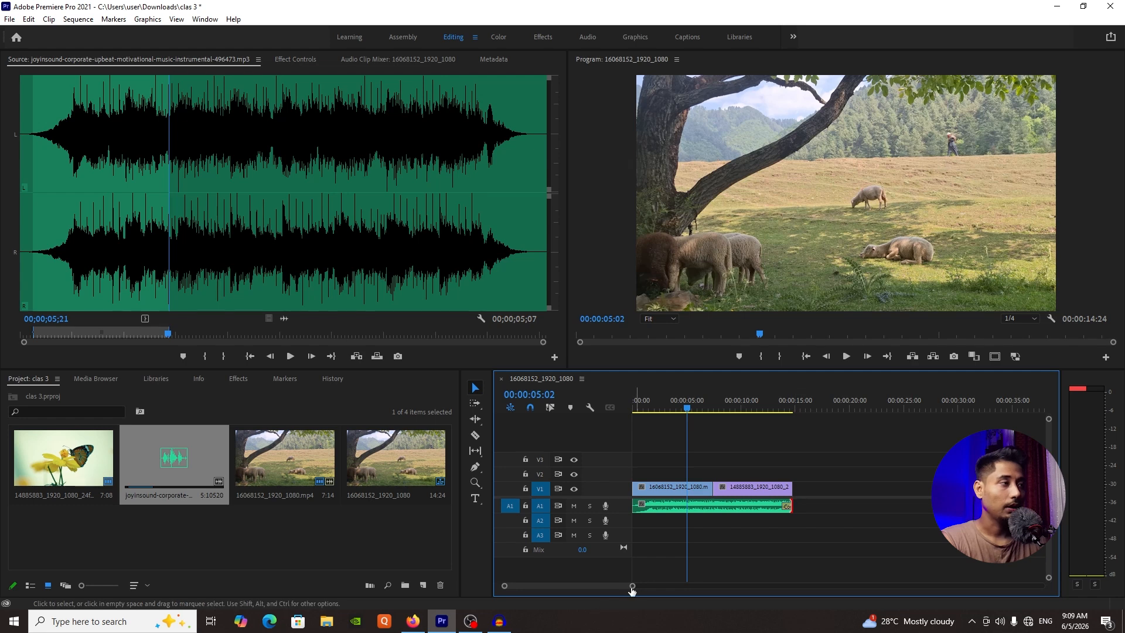
{"action": "left_click_drag", "start_coordinate": [632, 586], "coordinate": [671, 586]}
{"action": "key", "text": "space"}
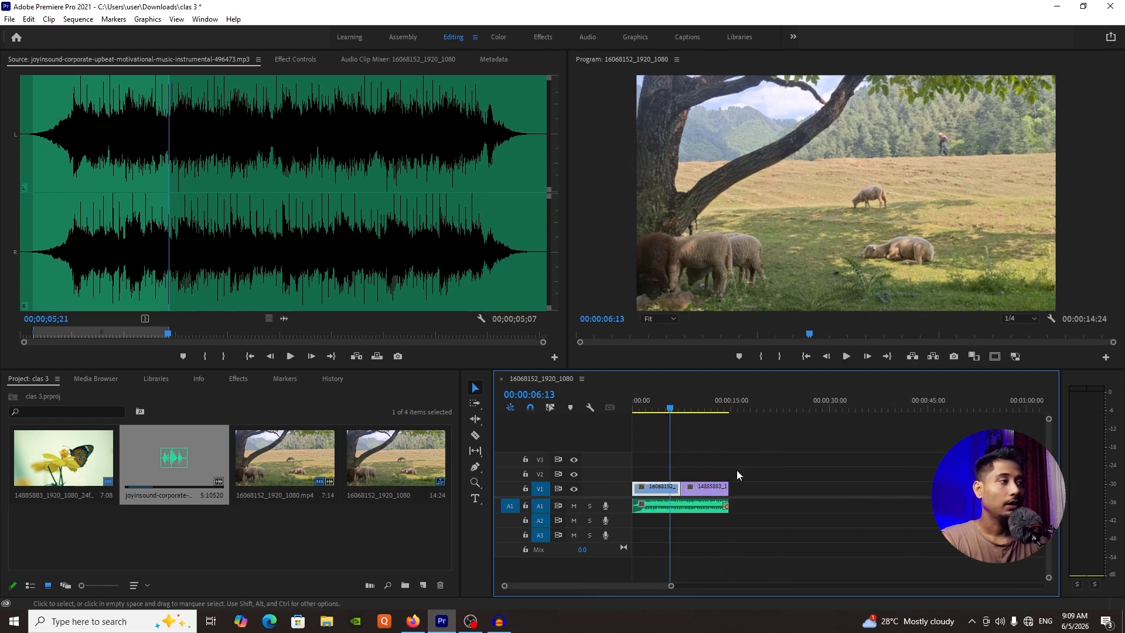